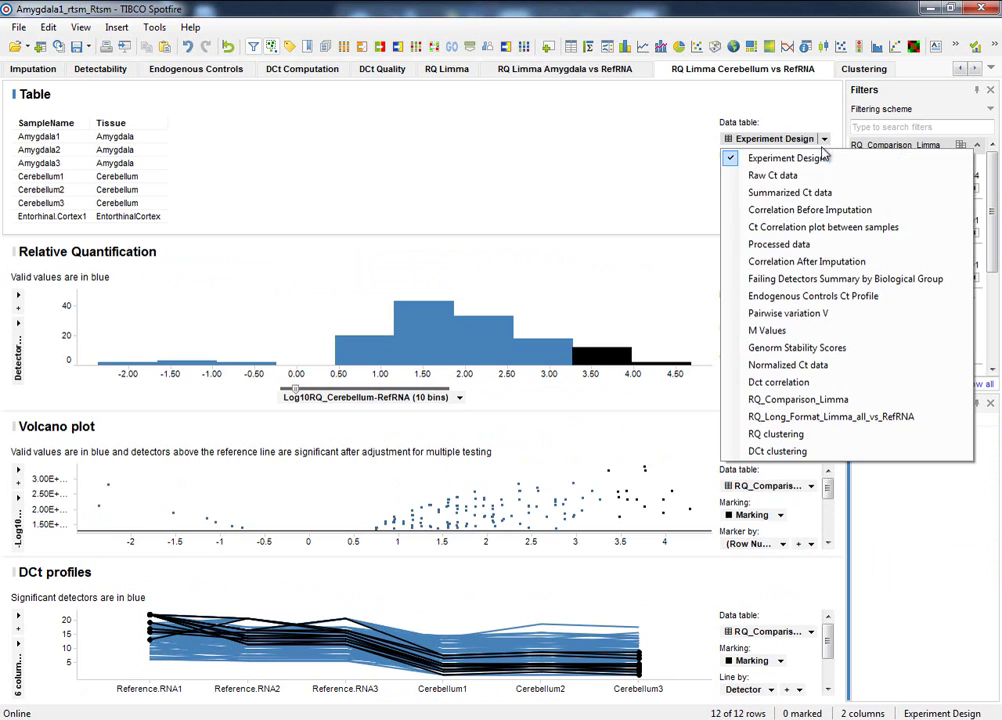
Set the Table visualization to use the RQ_Comparison_Limma data table.
click(813, 400)
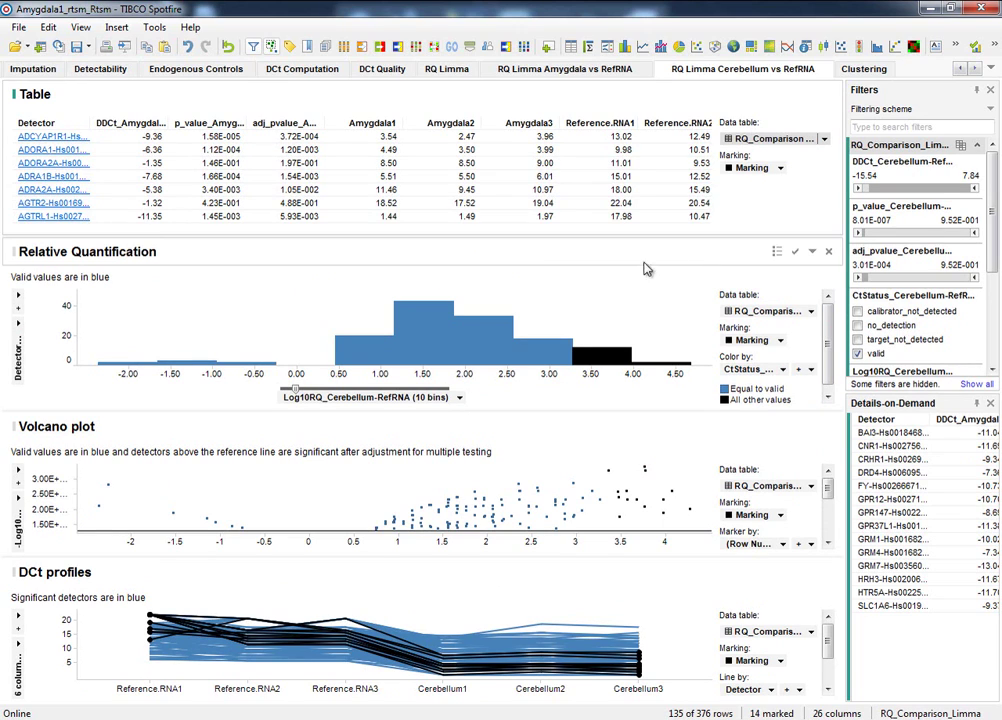
click(18, 27)
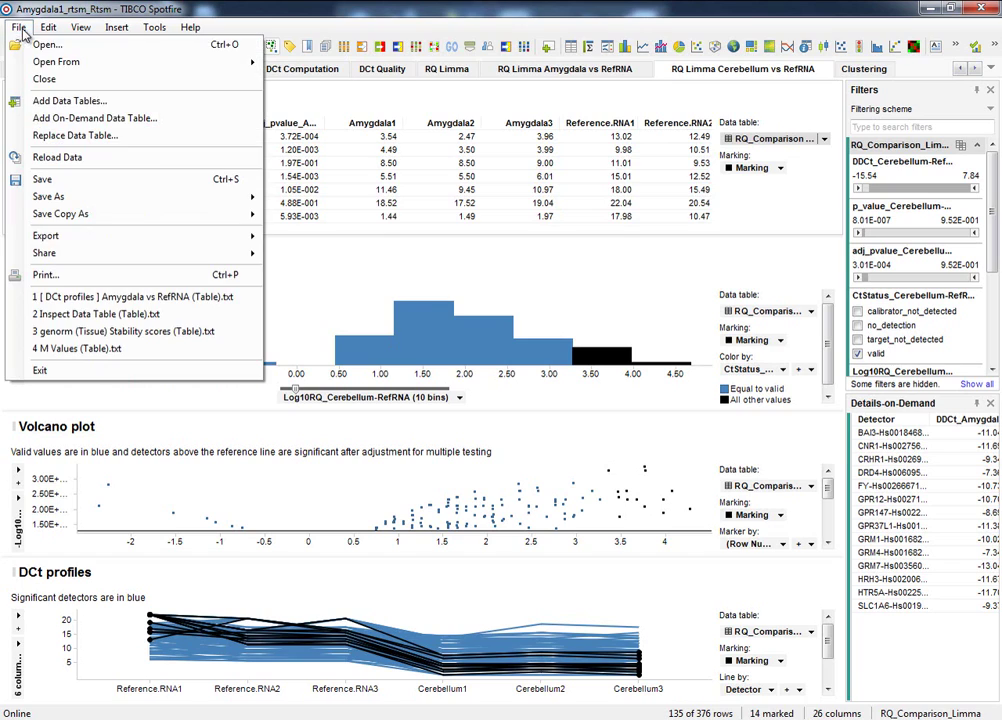
mouse_move(208, 241)
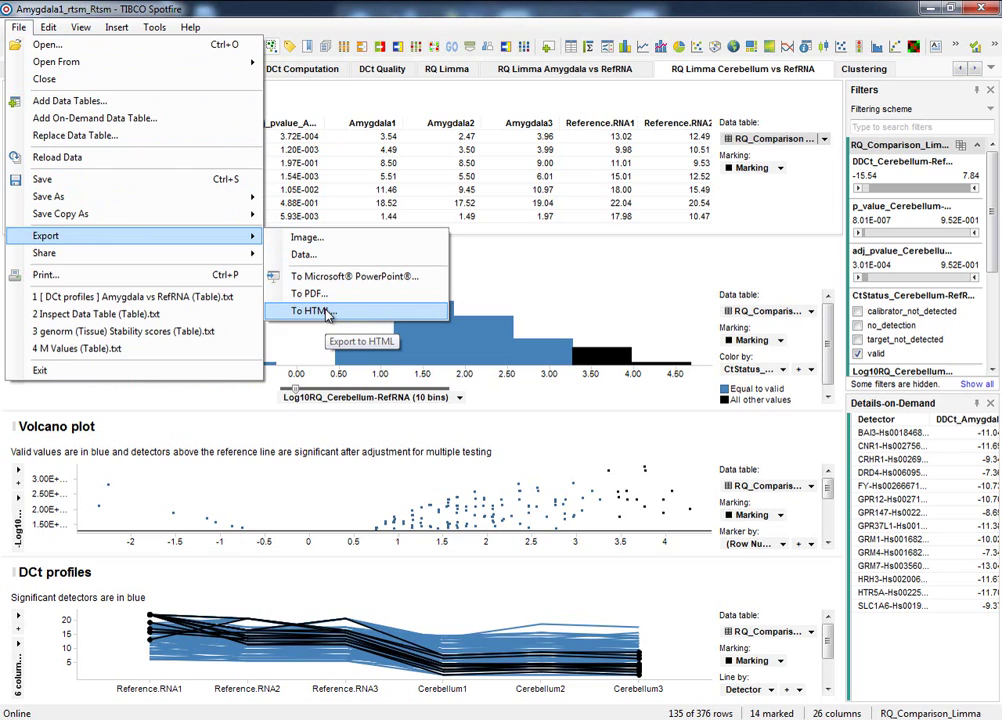
key(Escape)
key(Escape)
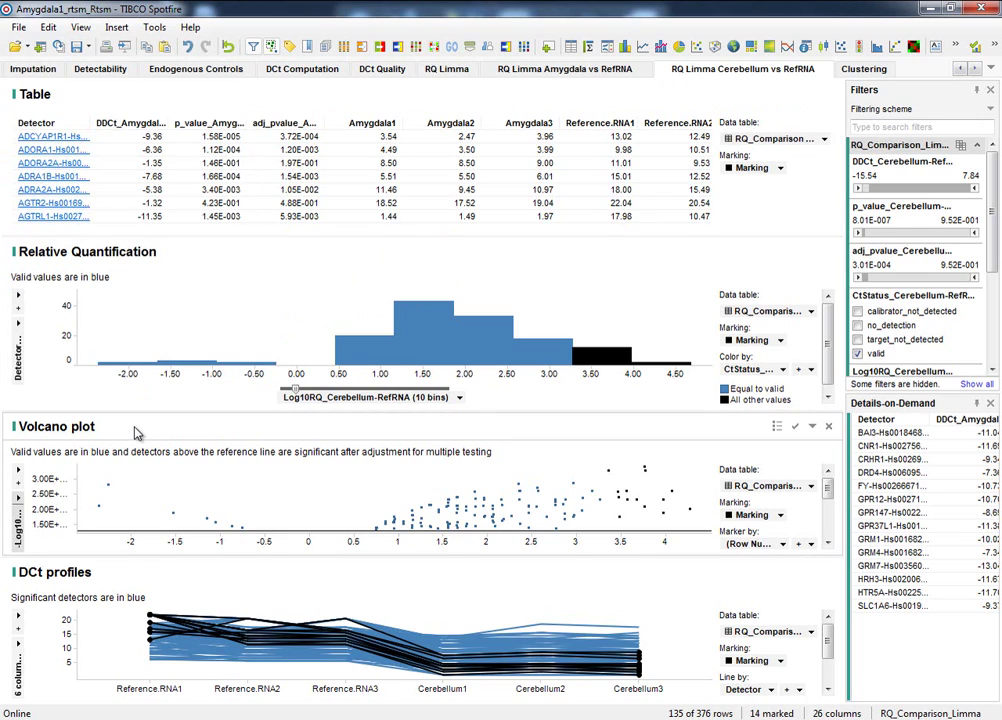
Export the Volcano plot visualization as the PNG image "Volcano plot.png" in the Reports folder.
click(20, 27)
mouse_move(137, 240)
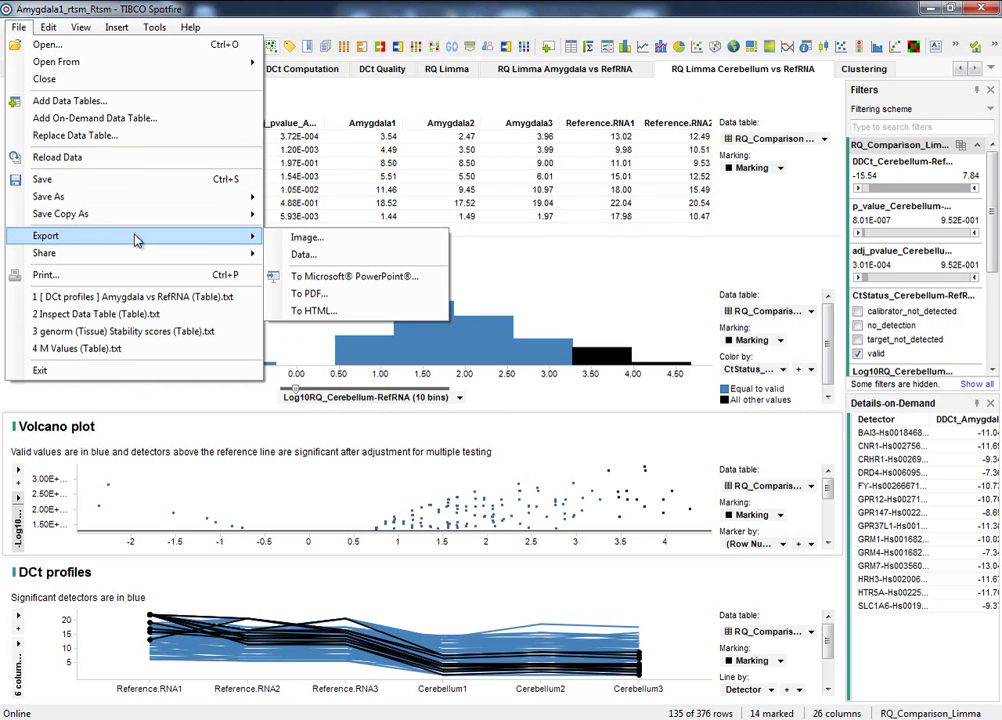
click(305, 238)
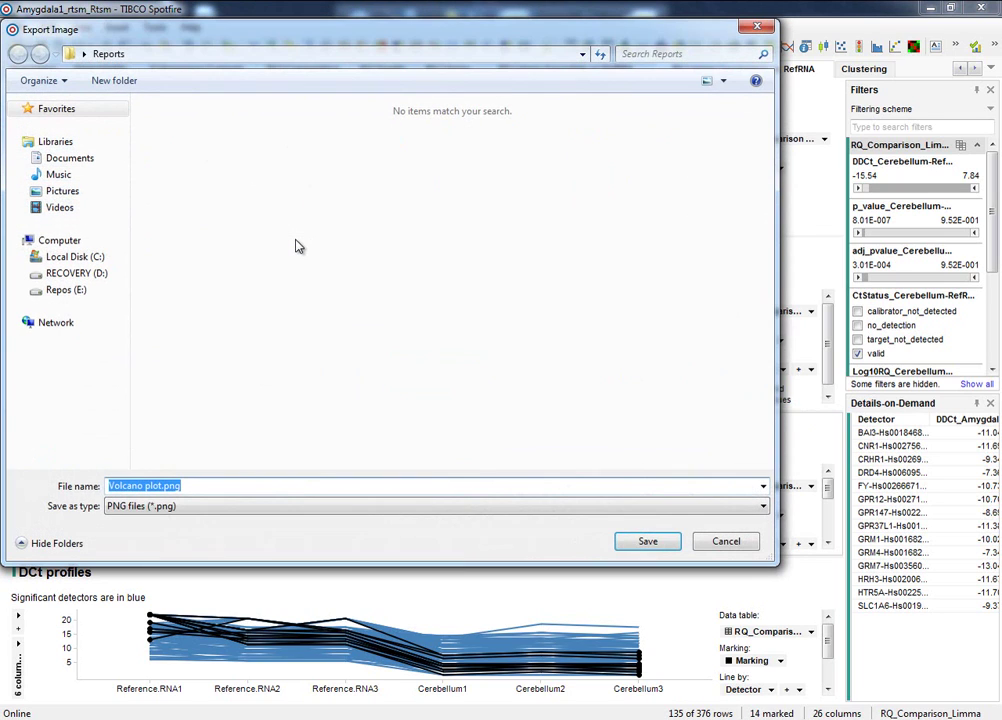
click(647, 542)
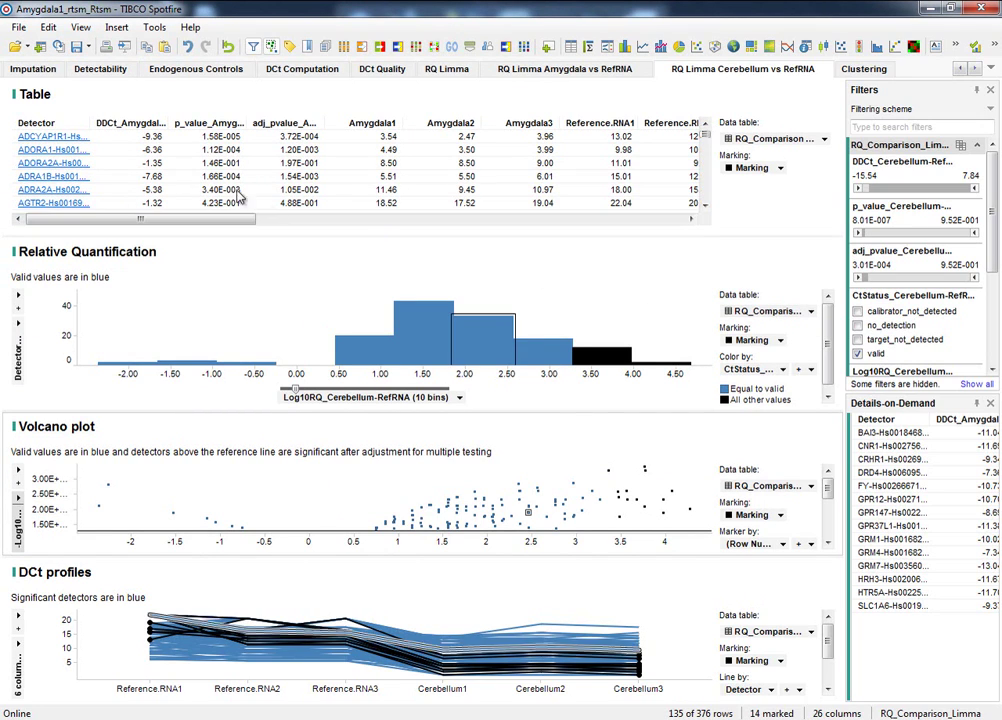
Export the filtered rows of the RQ_Comparison_Limma data table as the tab-separated text file RQ_Table.txt in the Reports folder.
click(18, 28)
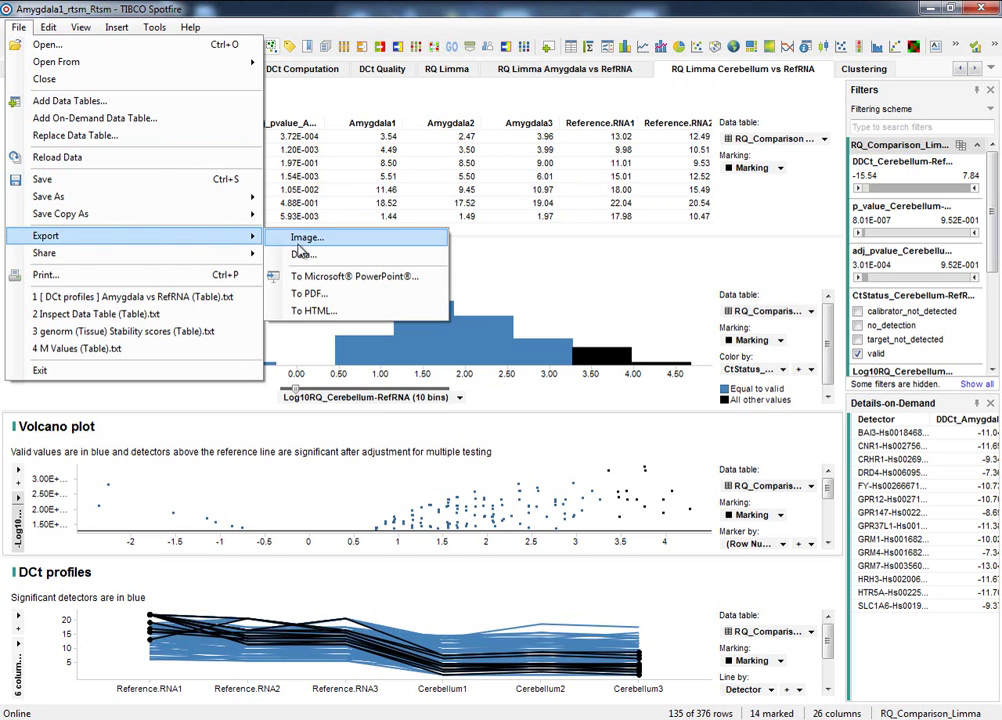
click(296, 255)
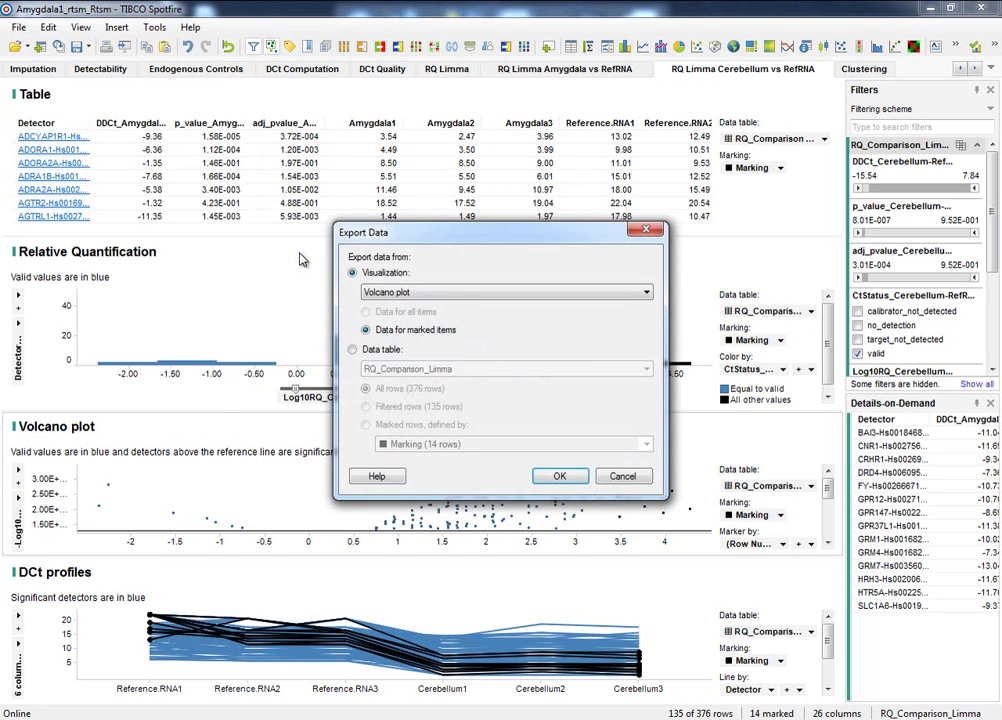
click(353, 349)
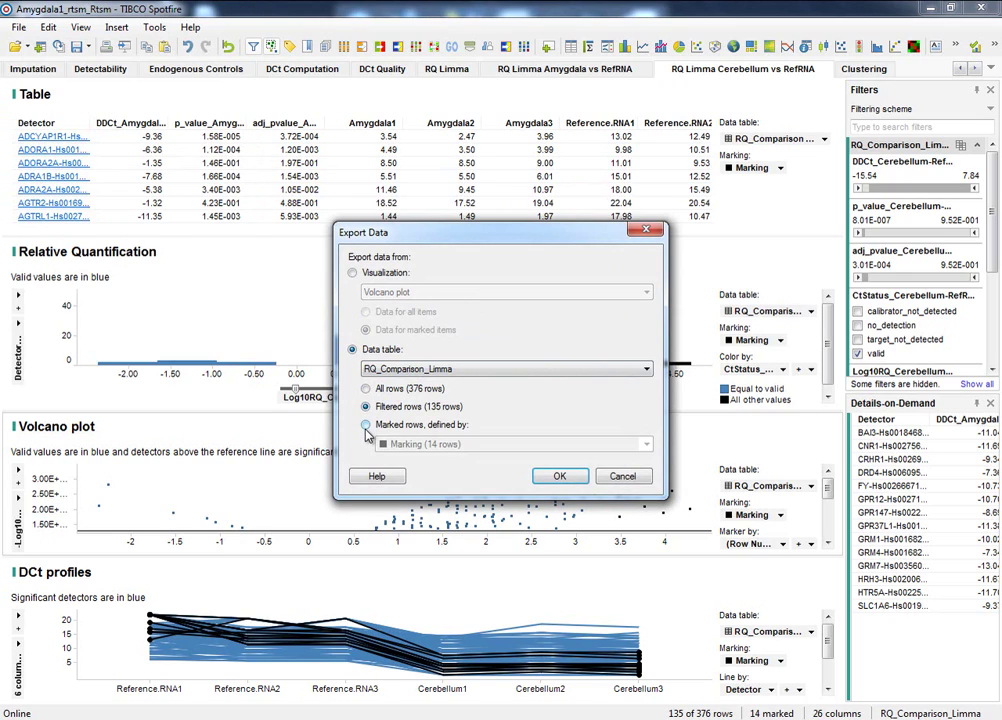
click(366, 425)
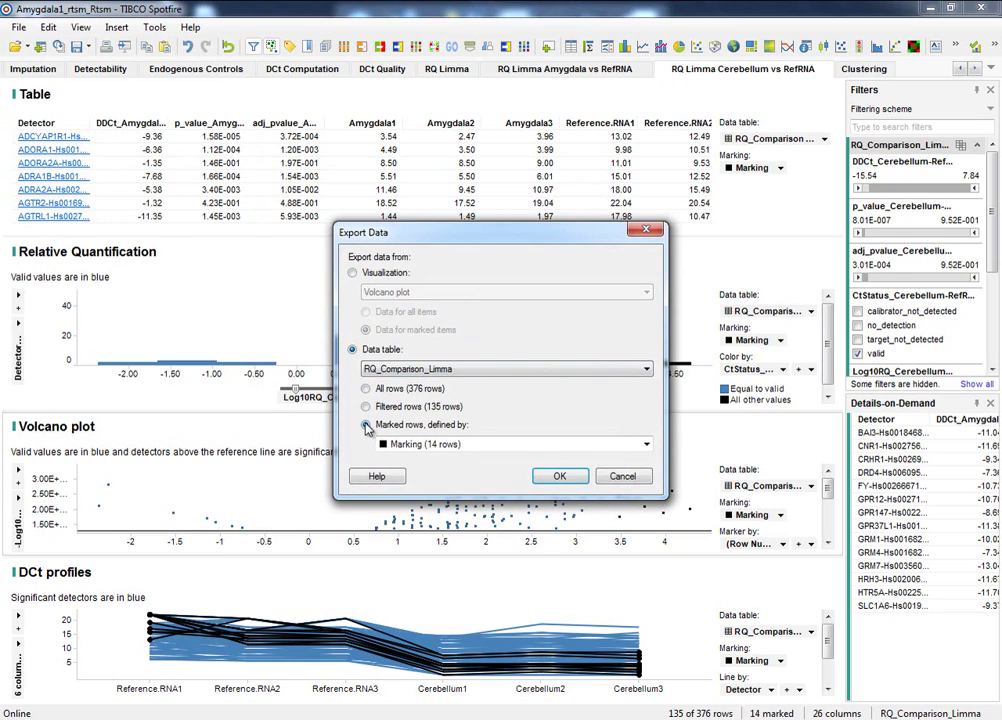
click(366, 408)
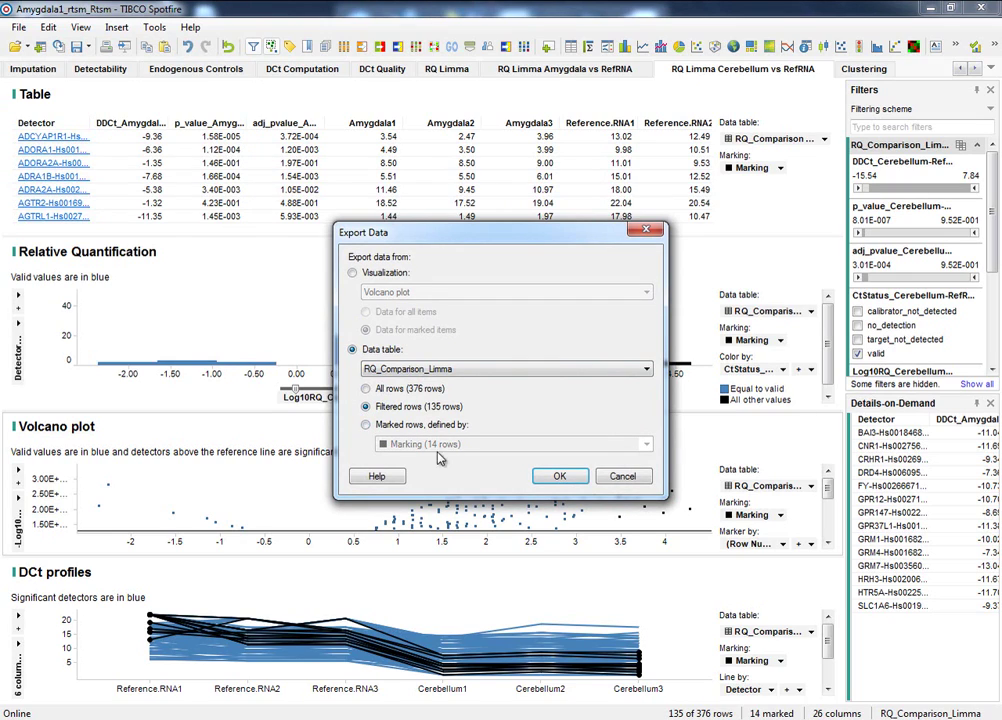
click(558, 477)
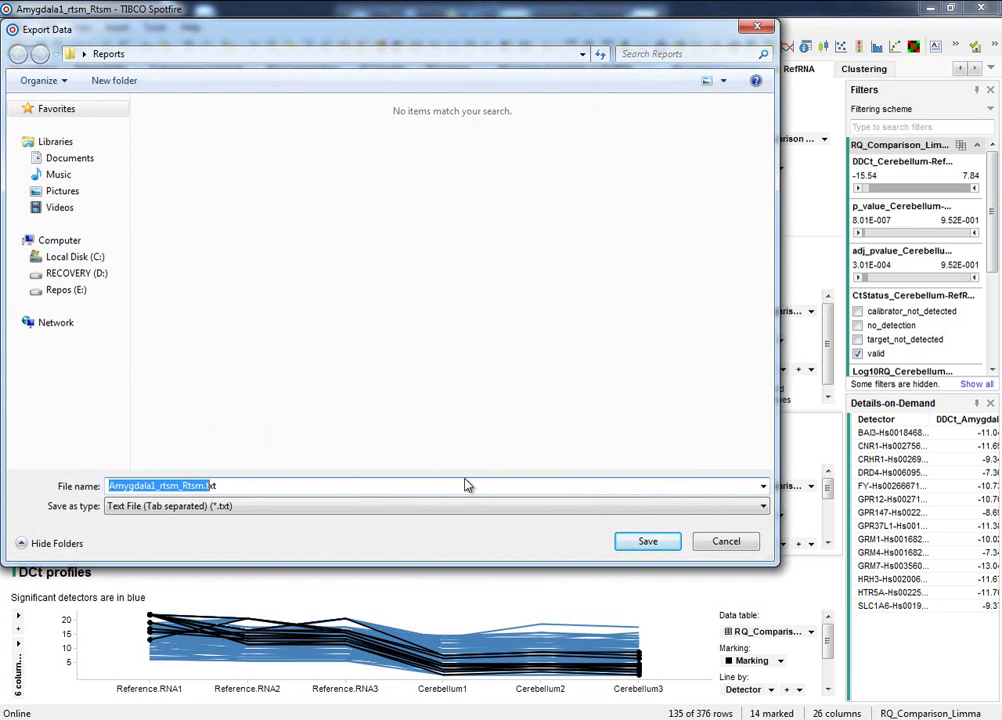
key(BackSpace)
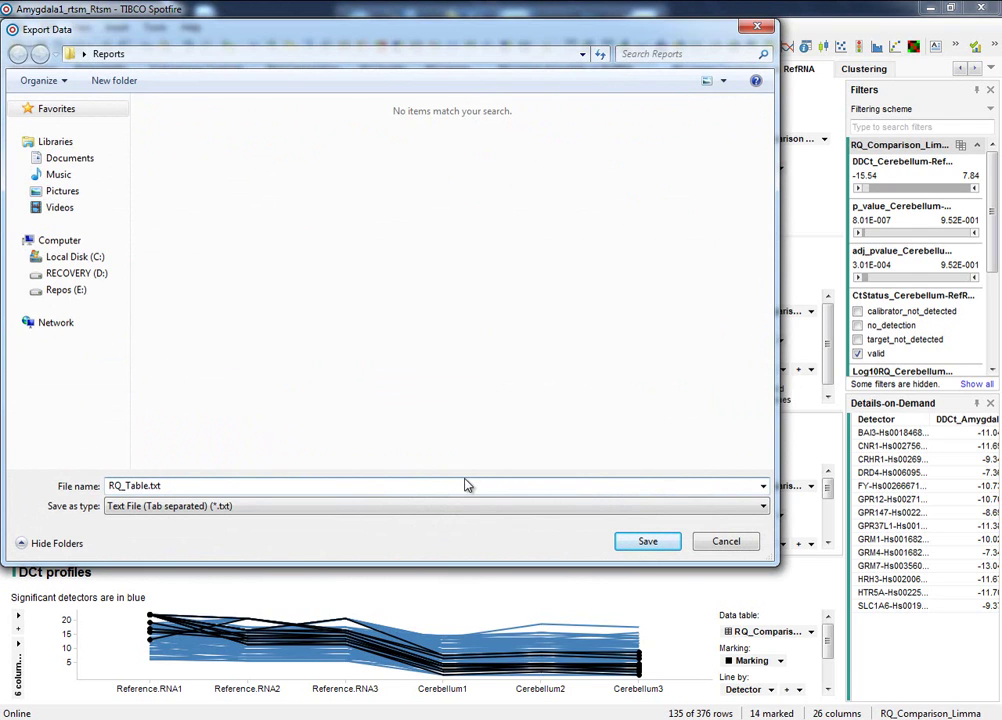
click(647, 541)
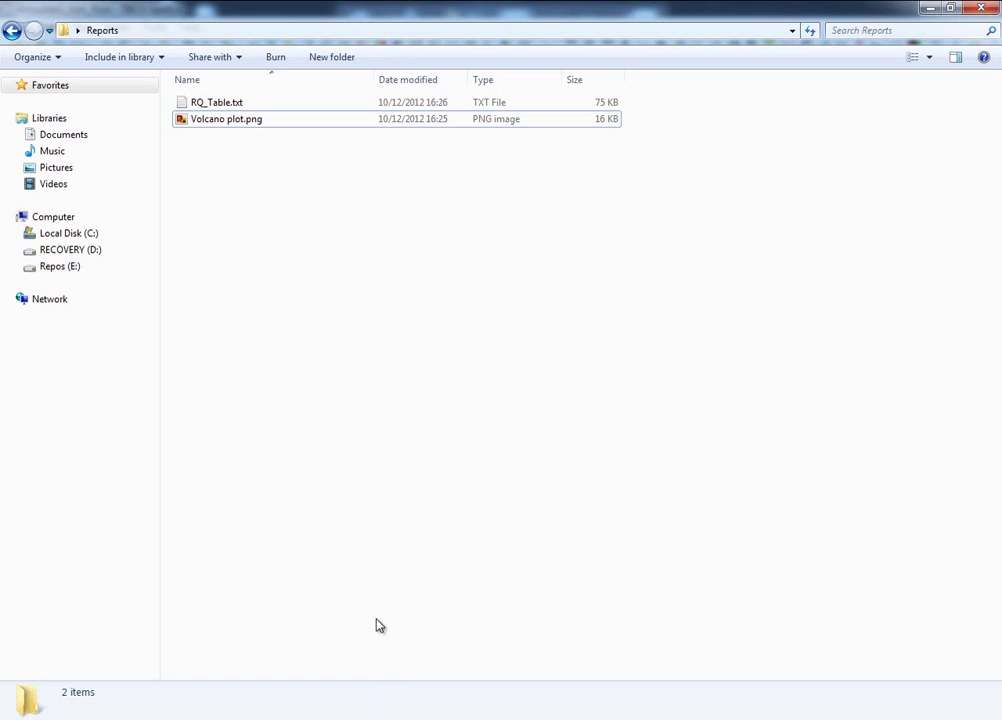
Open Volcano plot.png from the Reports folder, inspect the exported image up close and close the viewer.
double_click(253, 124)
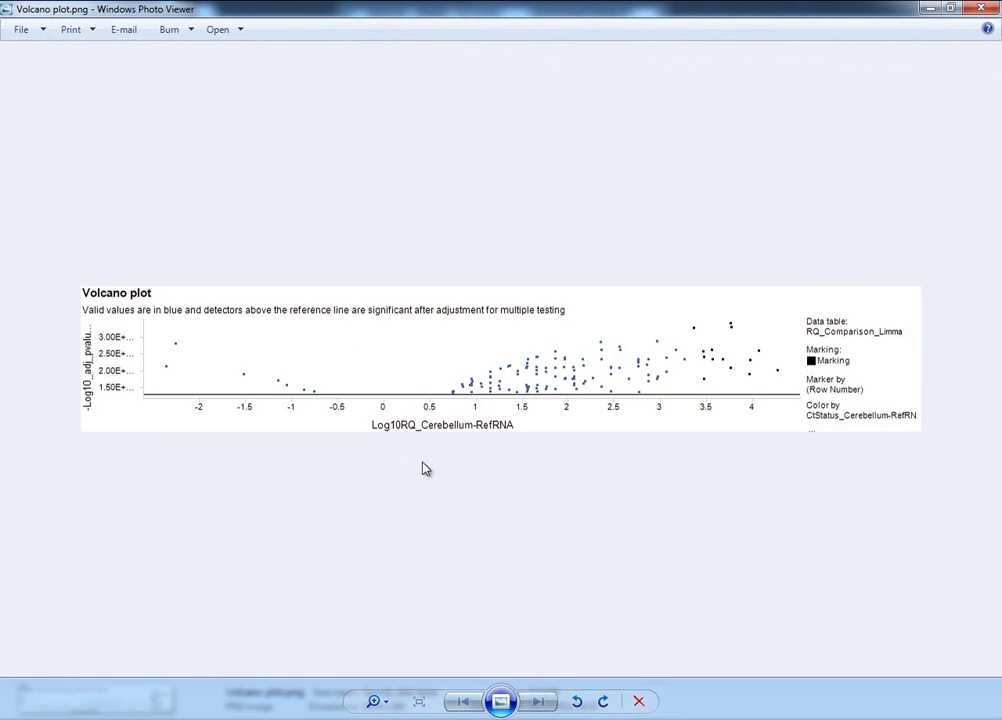
scroll(465, 443, up, 3)
scroll(465, 443, down, 3)
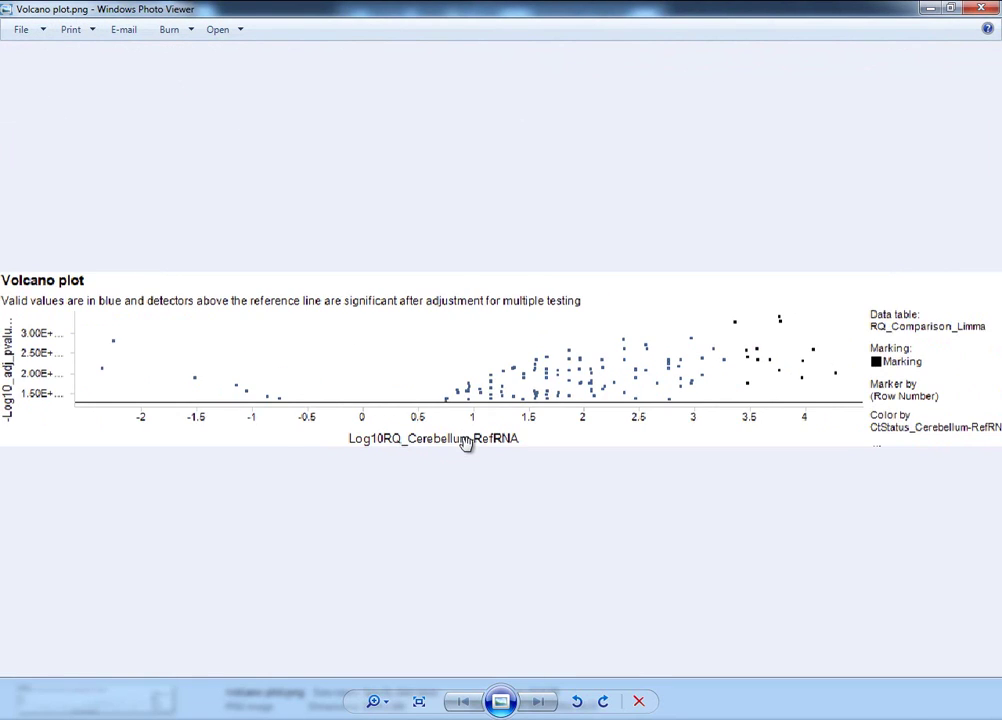
click(983, 12)
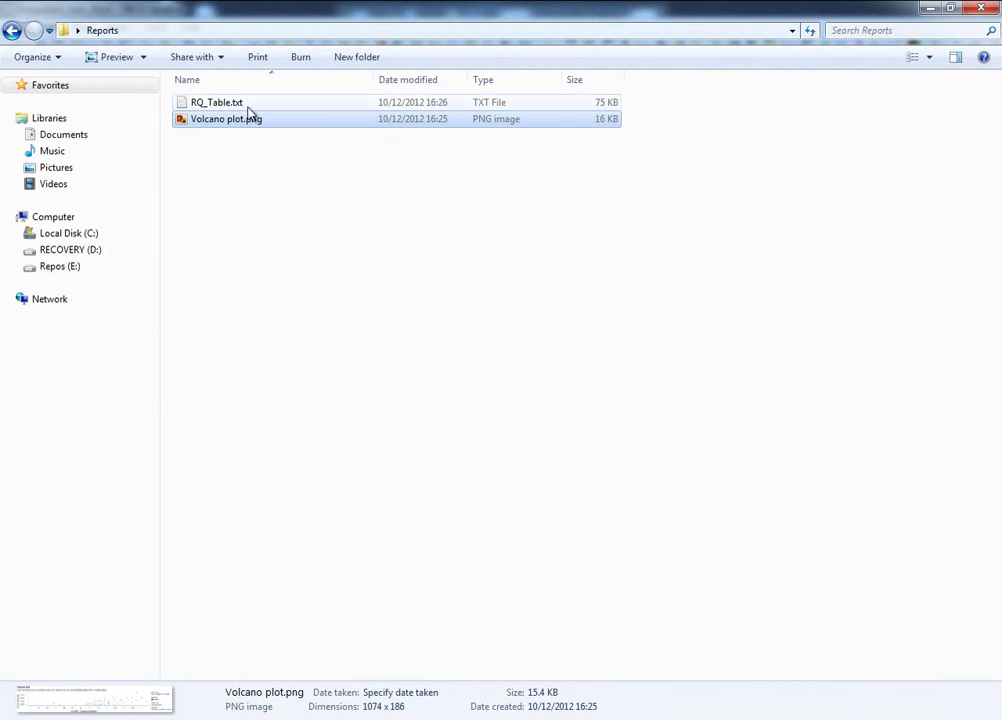
Open RQ_Table.txt from the Reports folder in a maximized Notepad window and look through the exported rows.
click(232, 108)
right_click(232, 108)
click(262, 128)
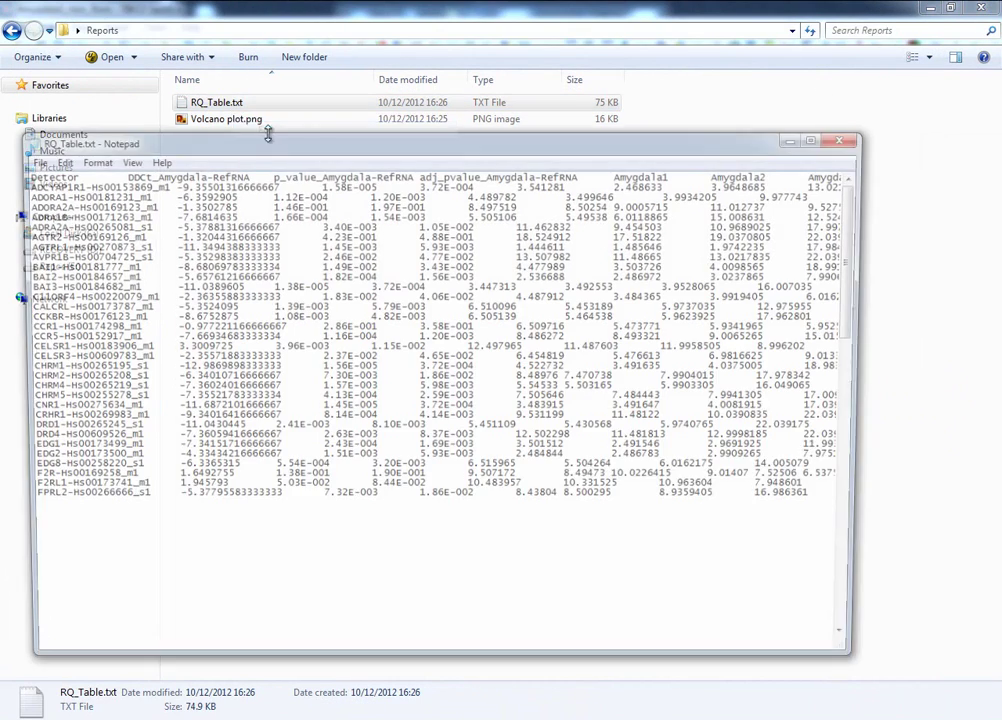
double_click(319, 145)
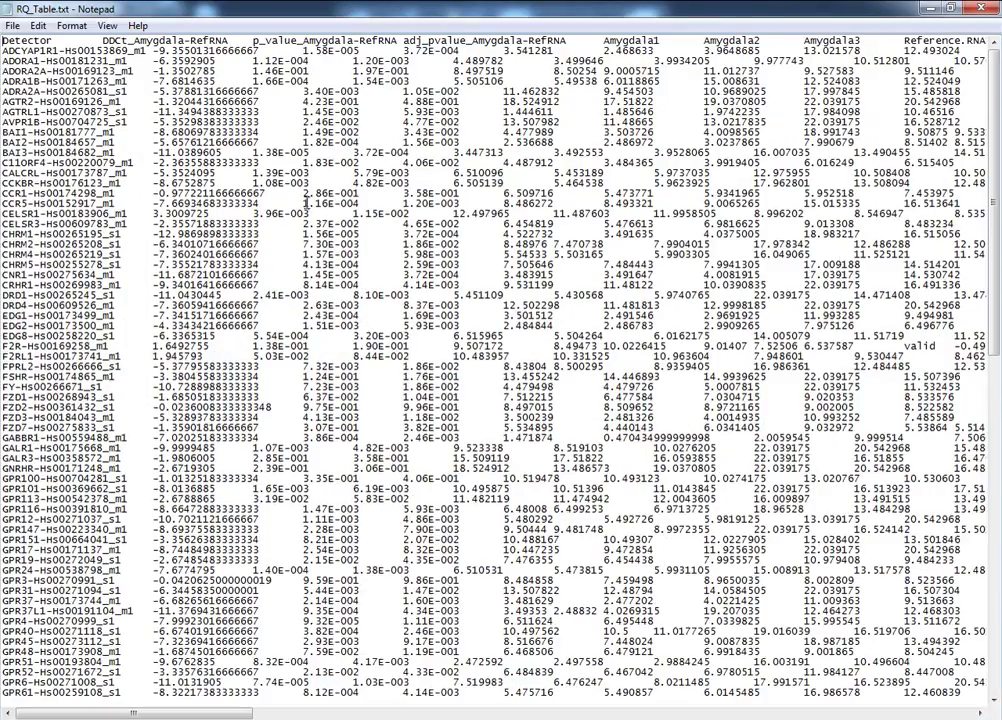
scroll(313, 258, down, 12)
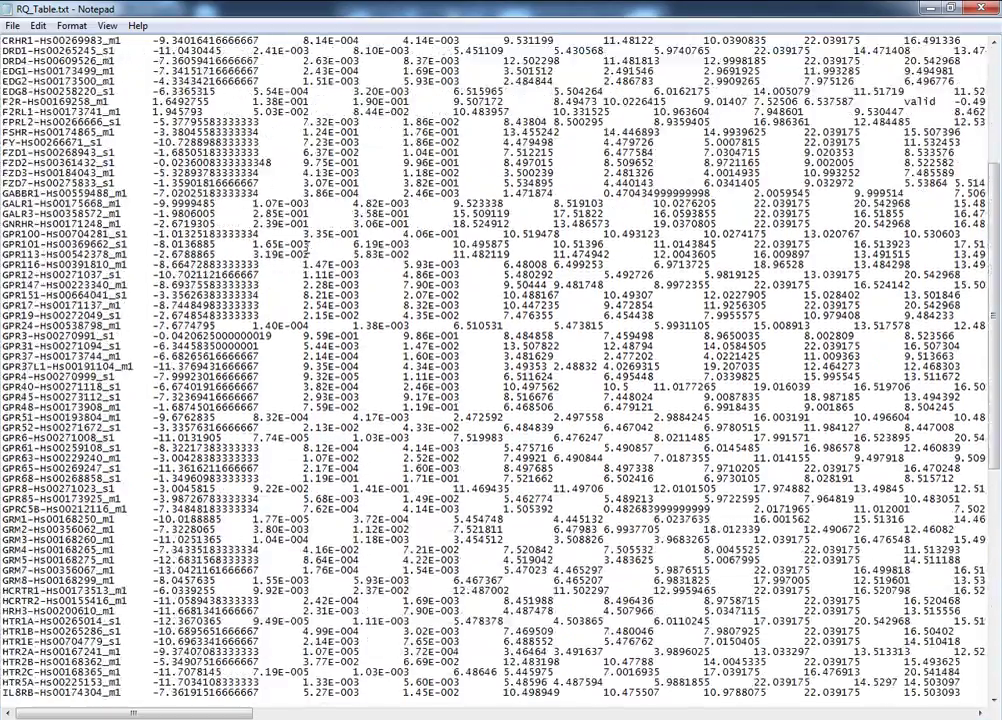
scroll(400, 360, up, 12)
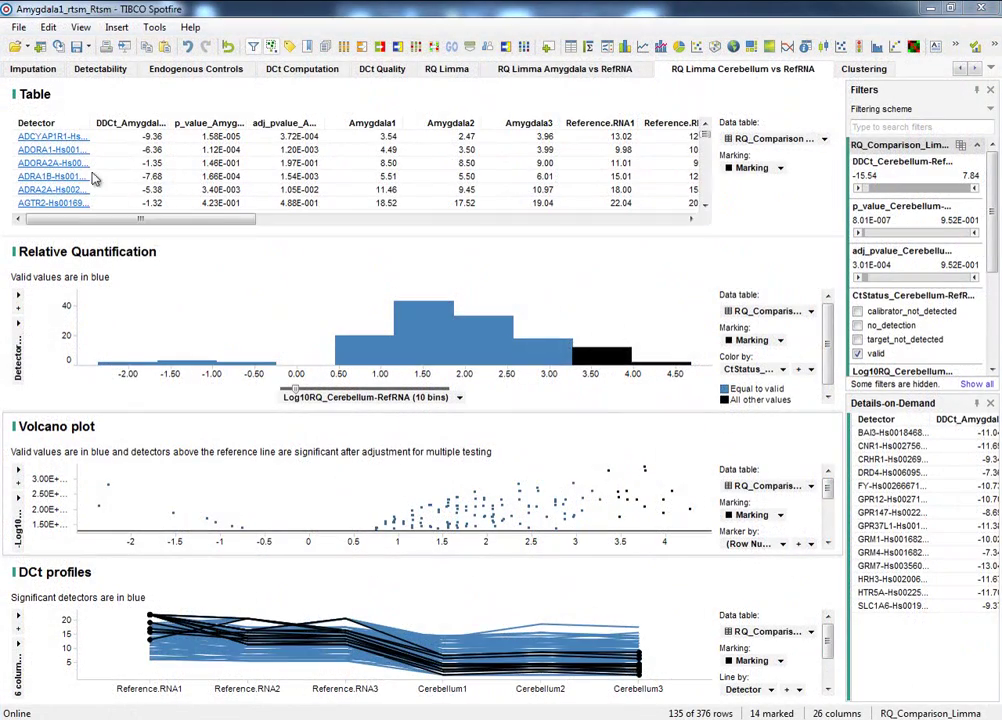
Export the active page from Spotfire to a new PowerPoint presentation, with a new page for each visualization.
click(18, 27)
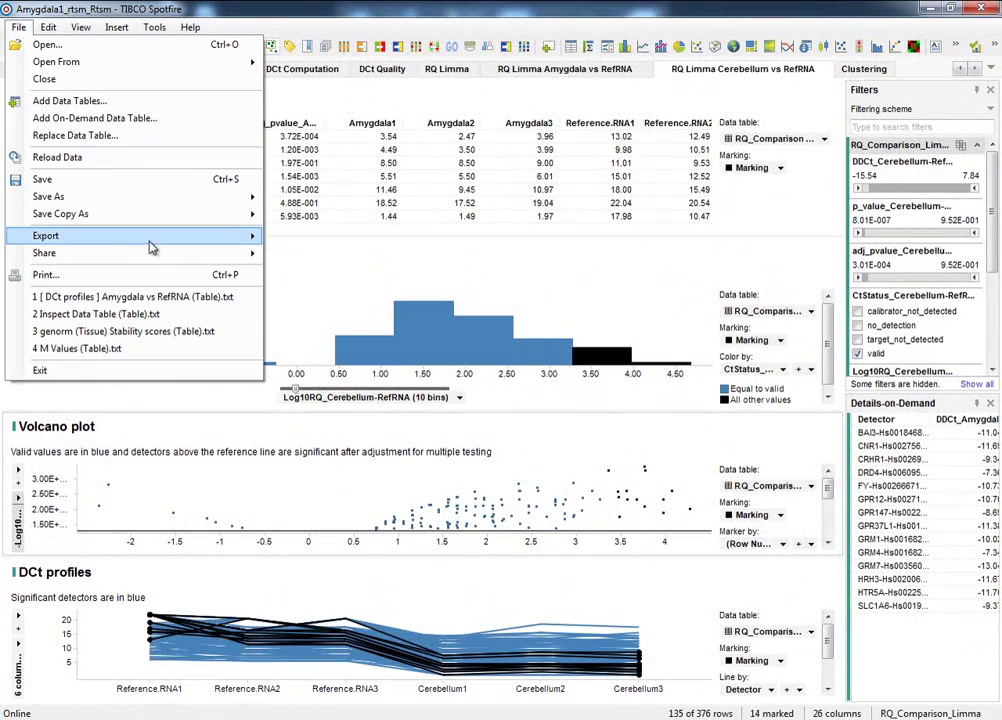
mouse_move(150, 237)
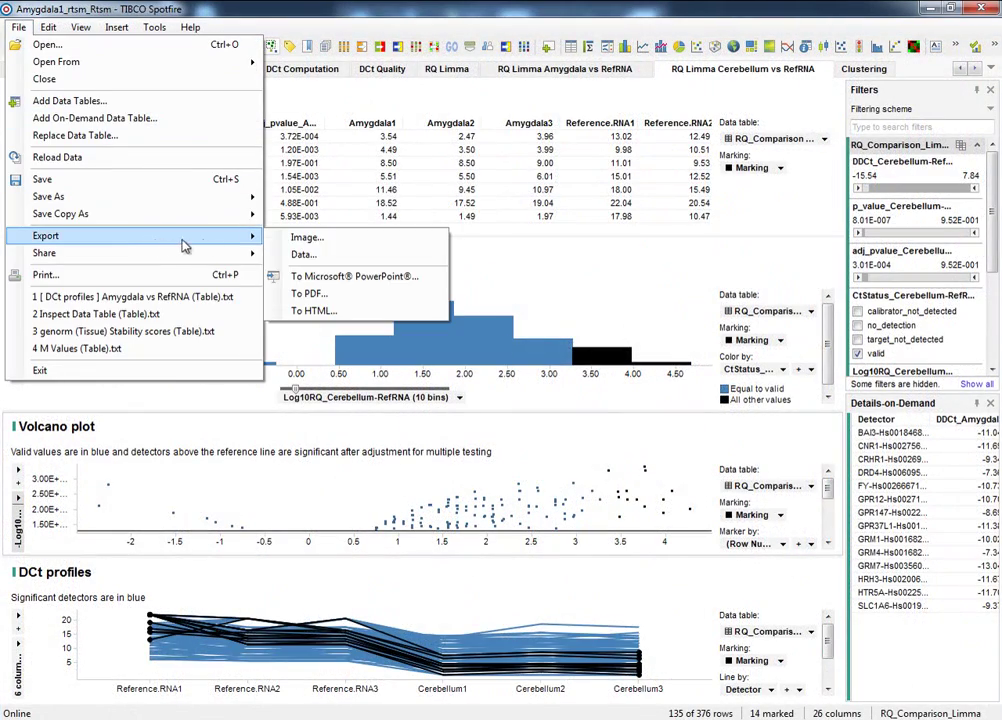
click(318, 276)
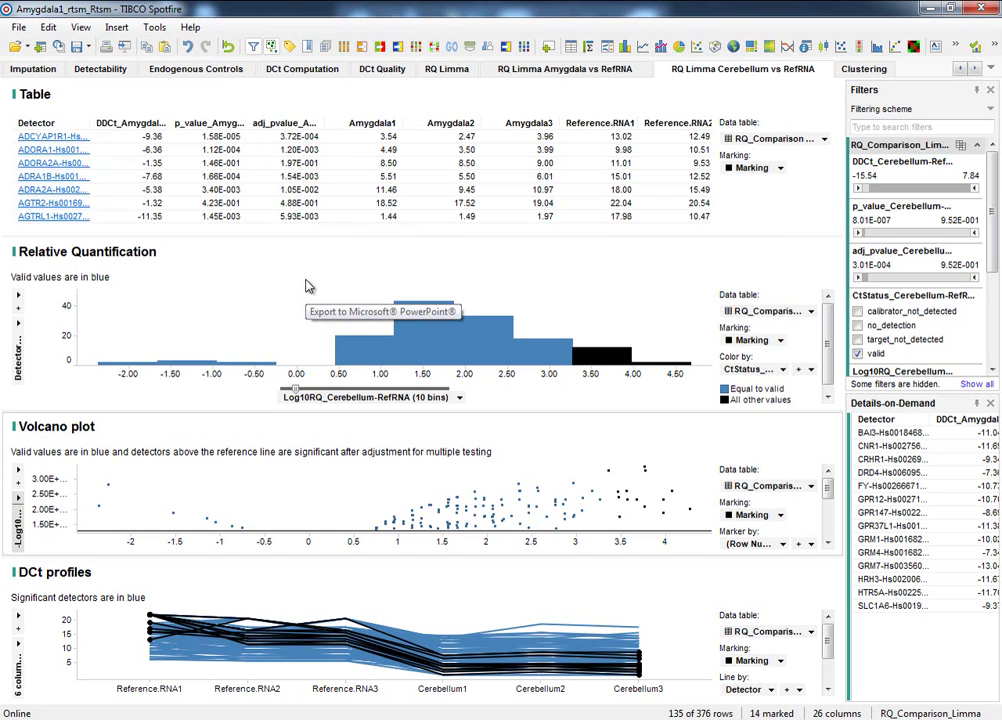
click(500, 230)
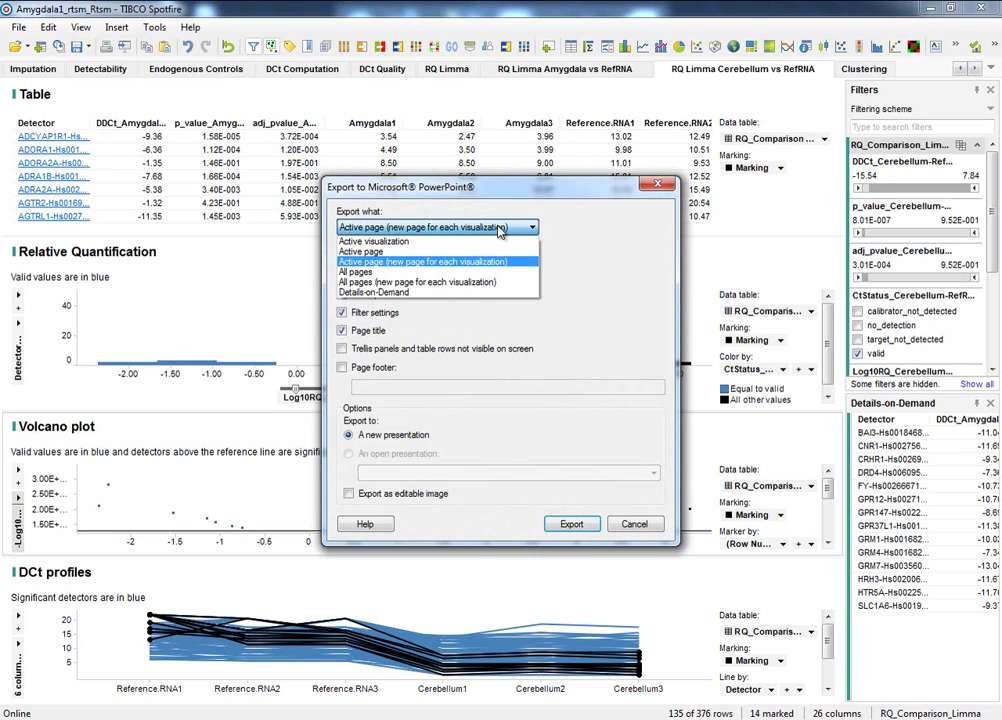
click(420, 262)
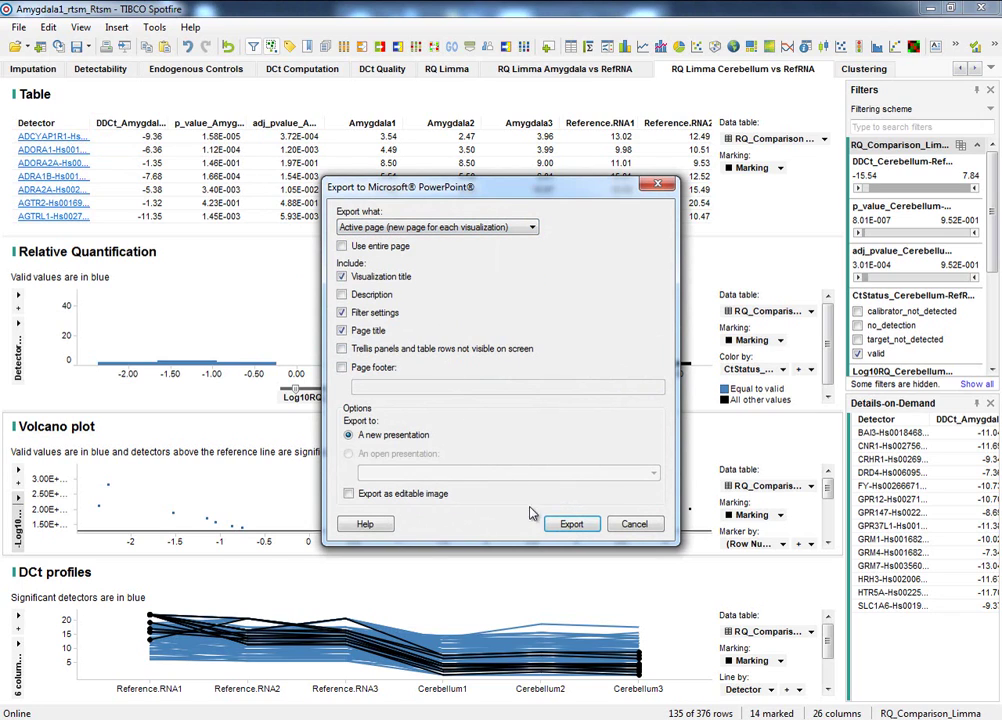
click(570, 523)
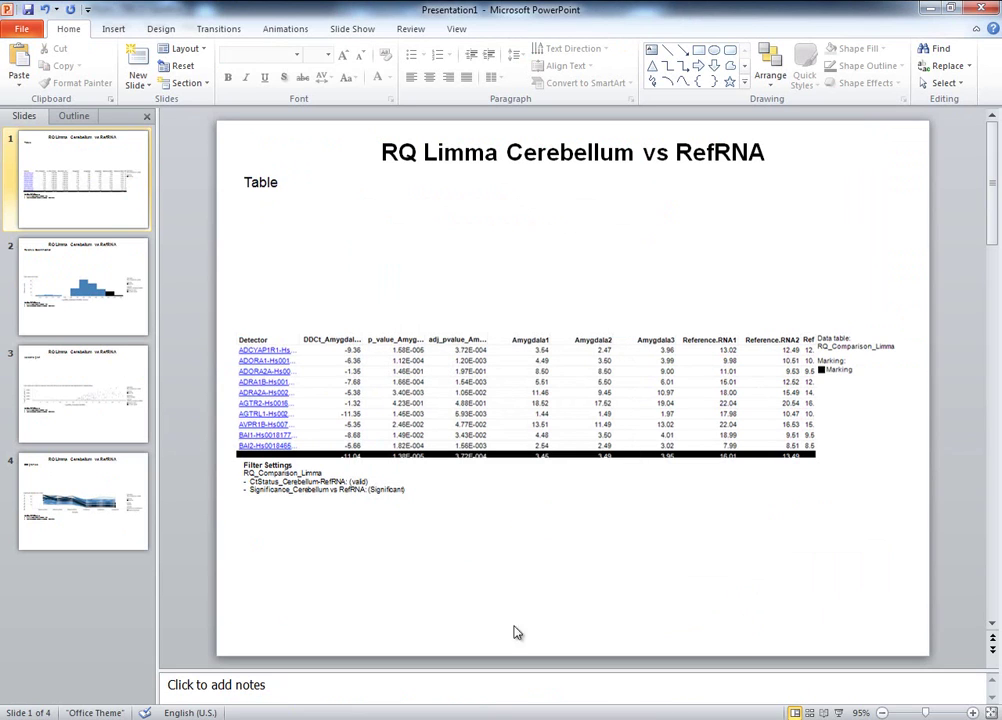
Review slides 2 to 4 of the exported PowerPoint presentation.
click(97, 254)
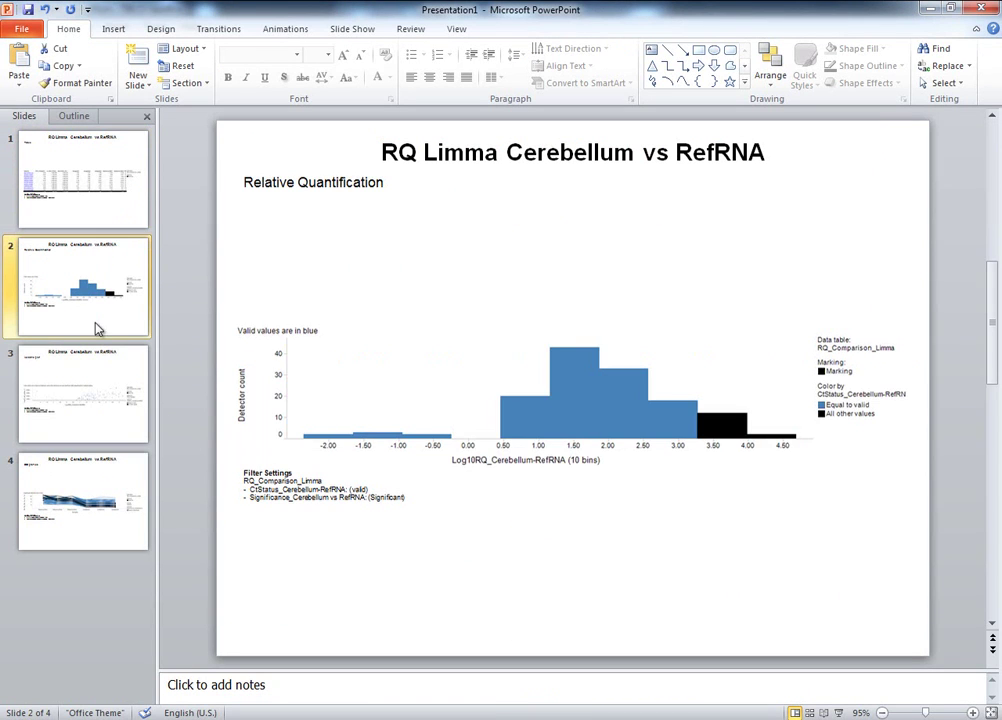
click(94, 385)
click(77, 476)
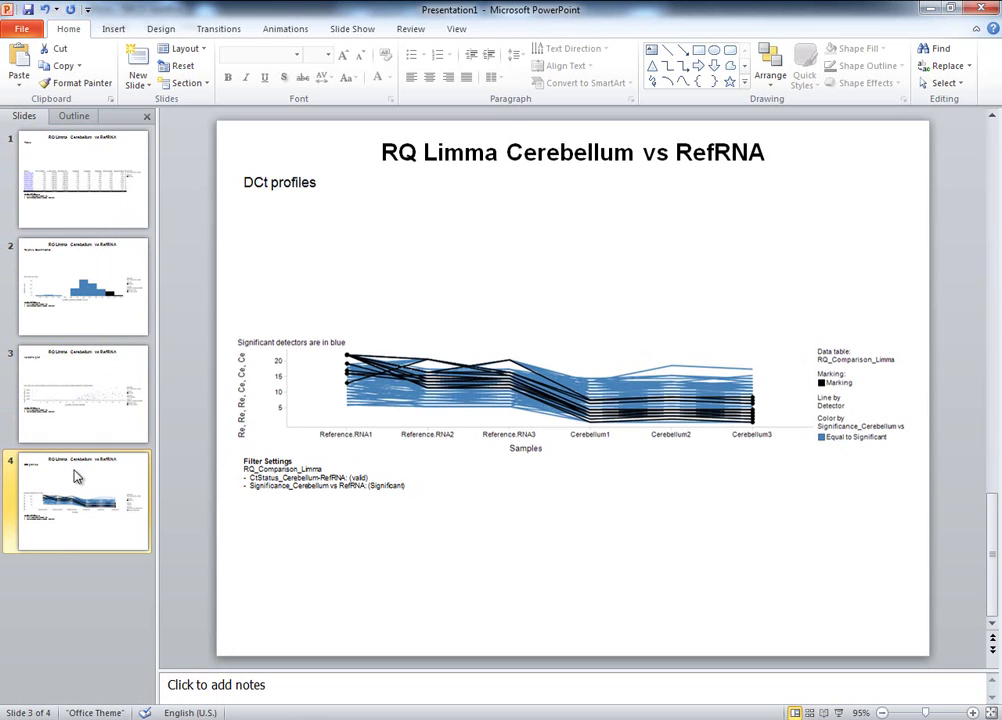
Export all pages of the analysis from Spotfire to a PDF file named RQ_Report.pdf in the Reports folder.
key(alt+Tab)
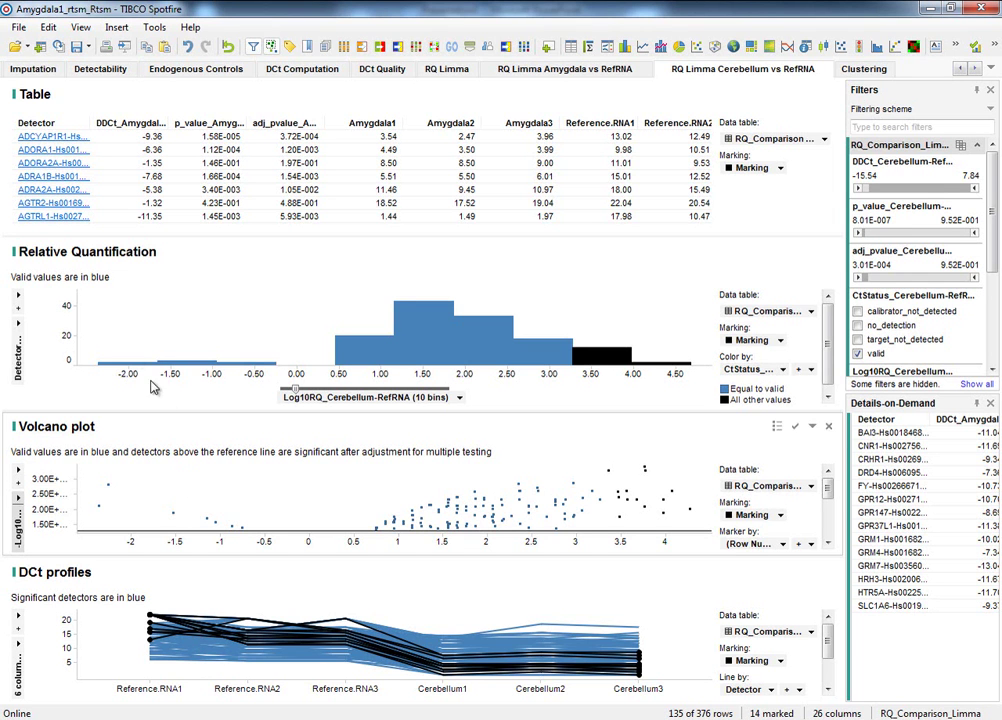
click(19, 27)
mouse_move(245, 237)
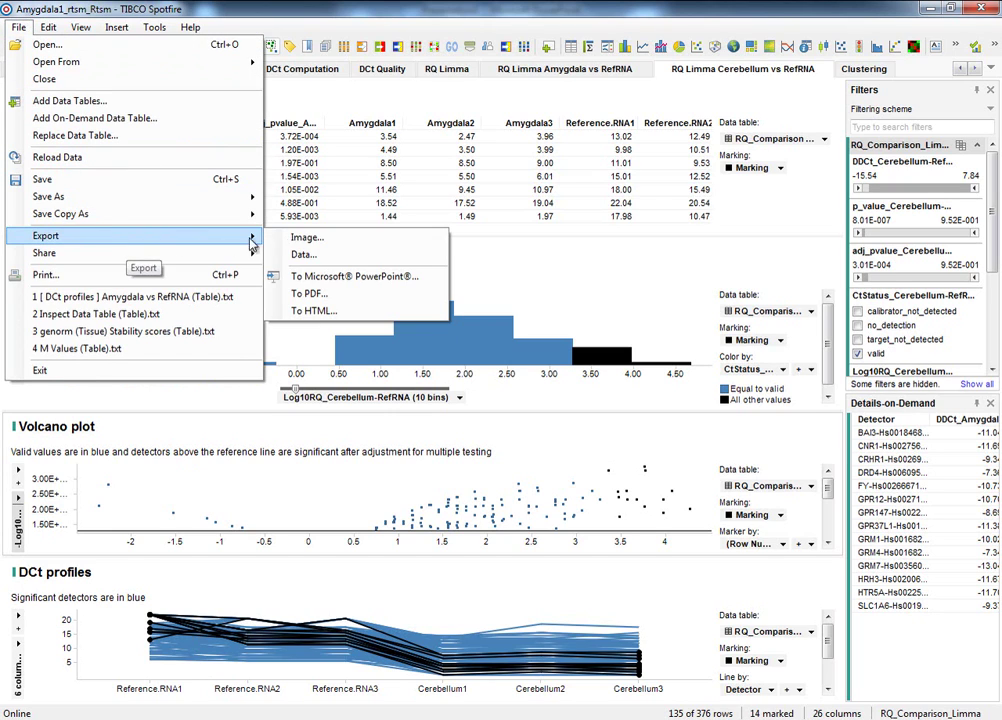
click(308, 294)
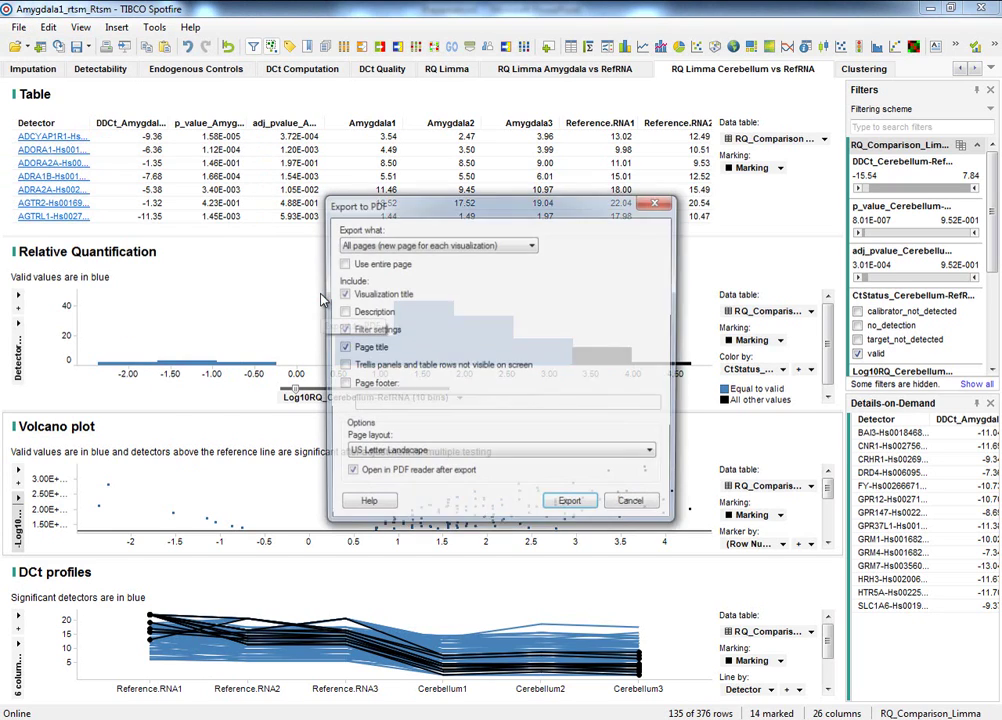
click(440, 244)
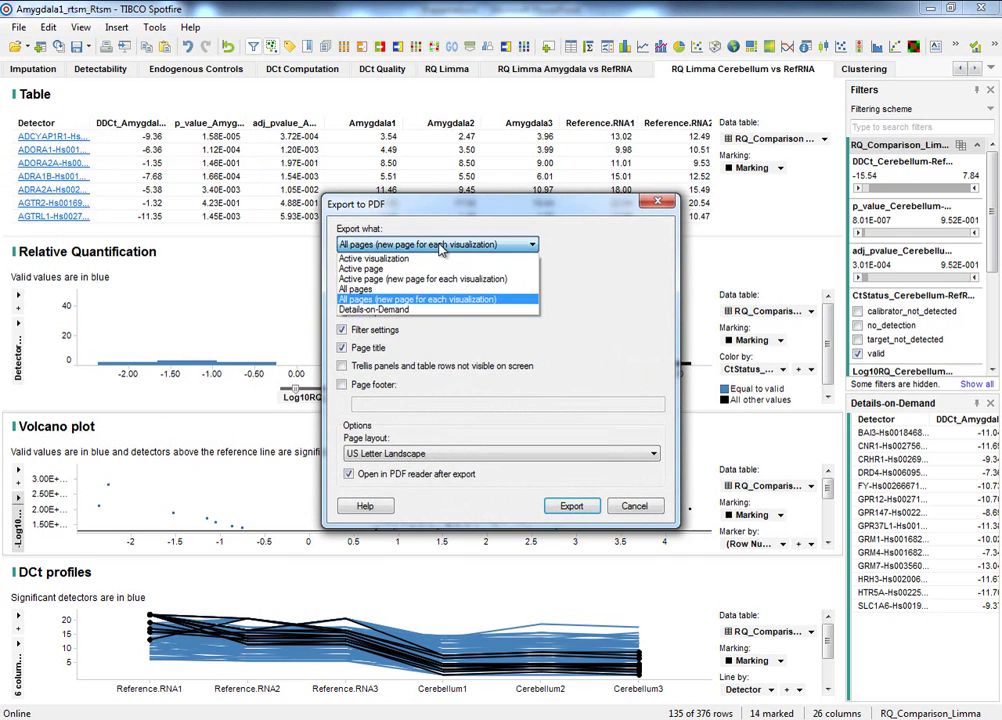
click(404, 290)
click(571, 506)
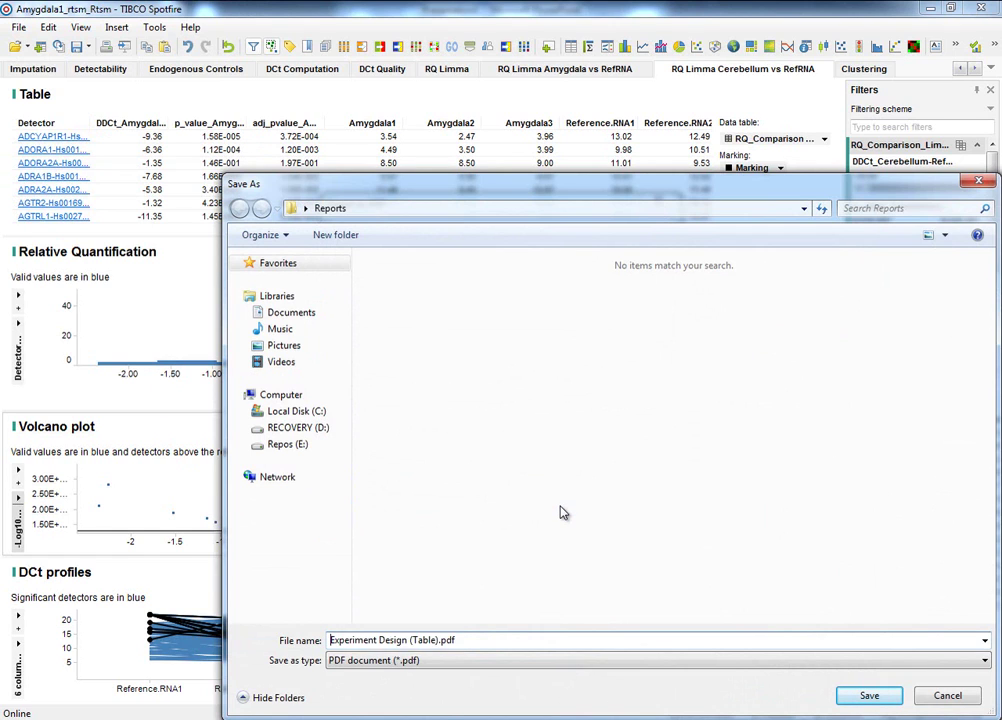
key(BackSpace)
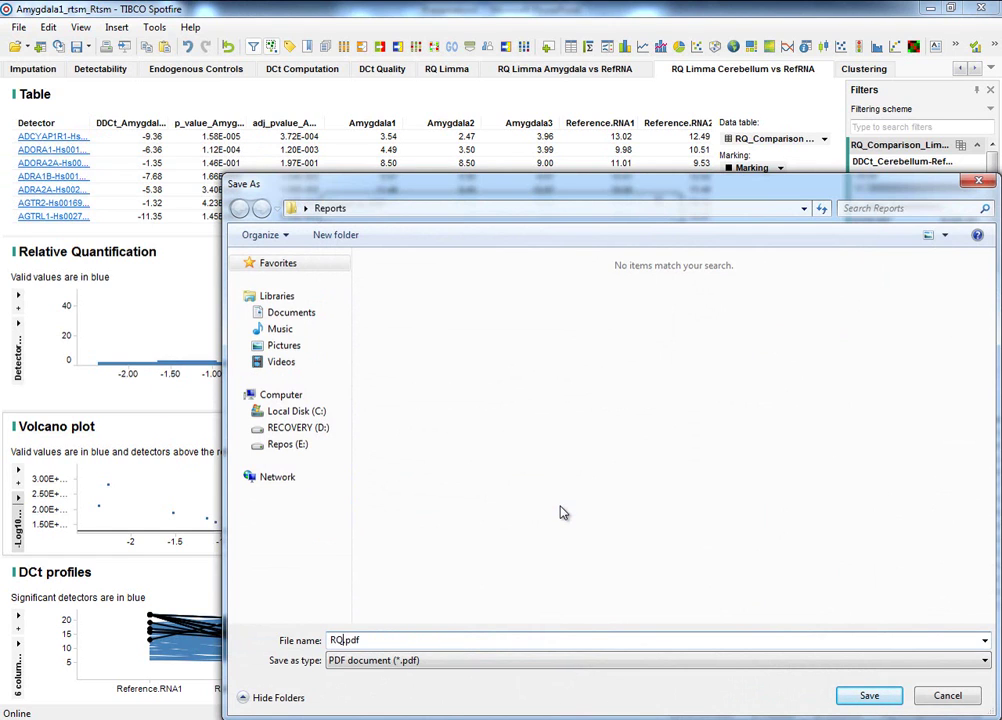
key(Return)
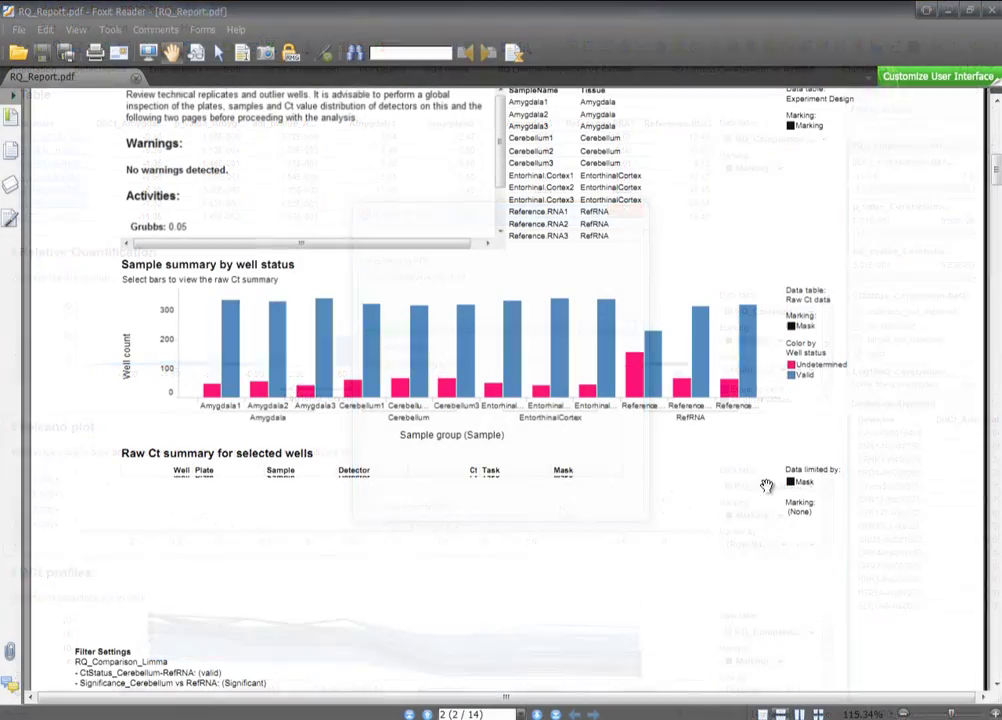
Look through the pages of the exported RQ_Report.pdf in Foxit Reader, including Ct Quality 2 and Ct Quality 3.
scroll(755, 515, down, 5)
scroll(757, 525, down, 10)
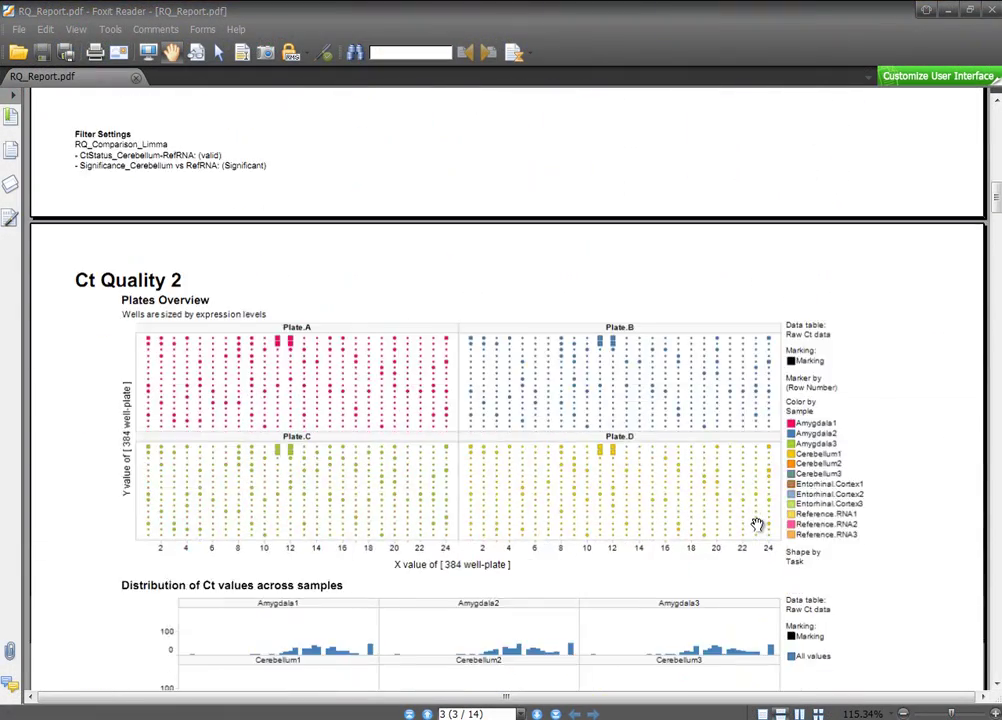
scroll(757, 525, down, 10)
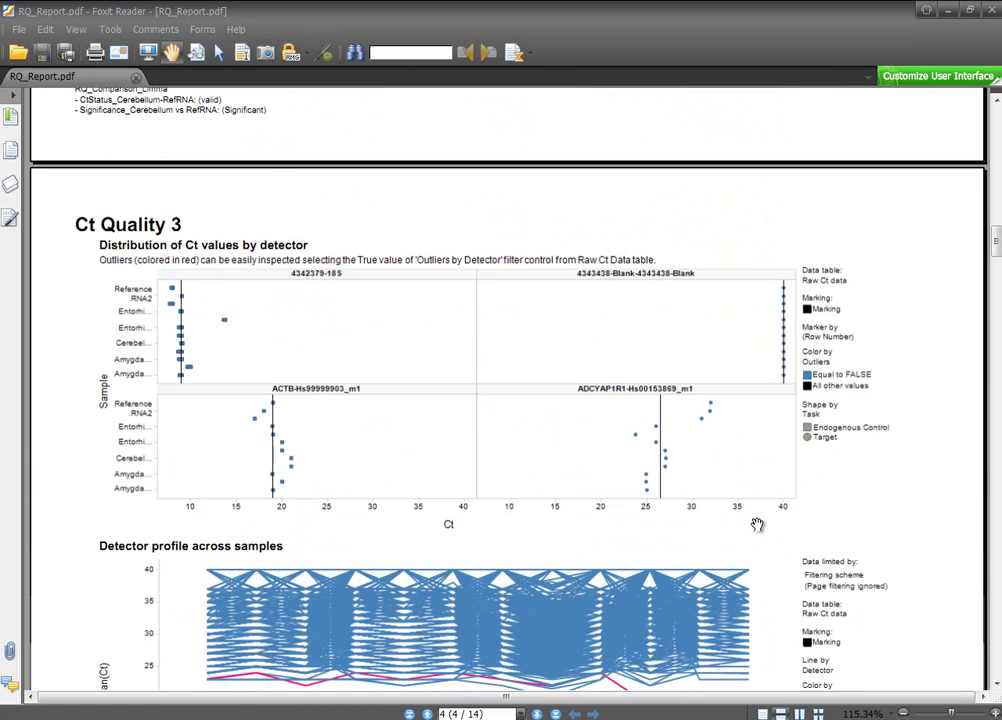
scroll(757, 525, down, 4)
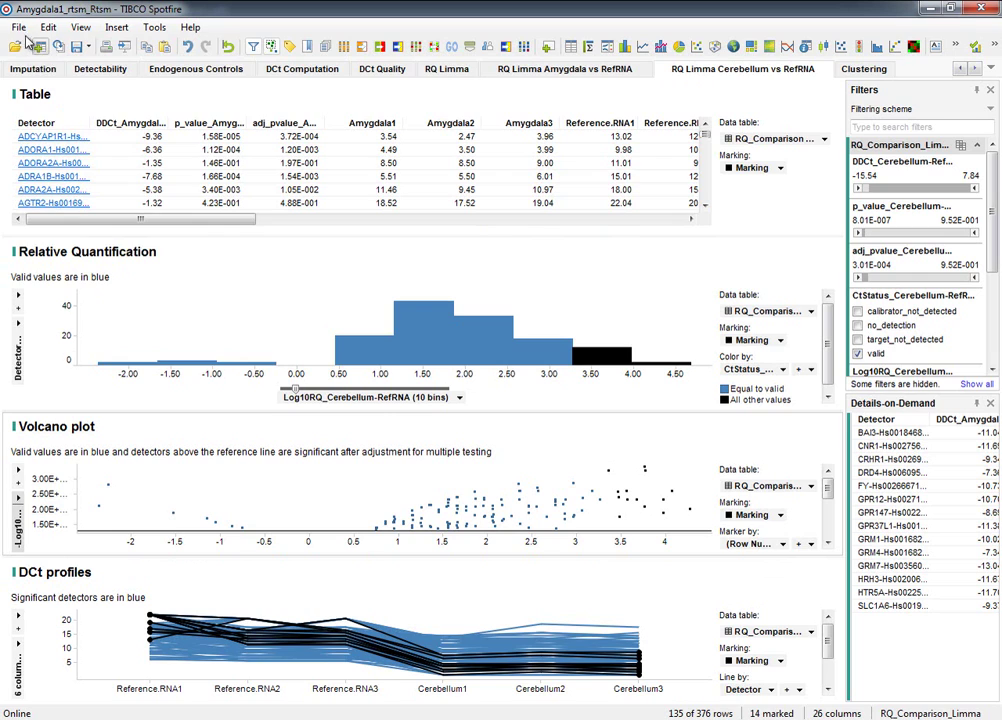
Export all pages of the Spotfire analysis to an HTML file named RQ_report.html in the Reports folder.
click(19, 27)
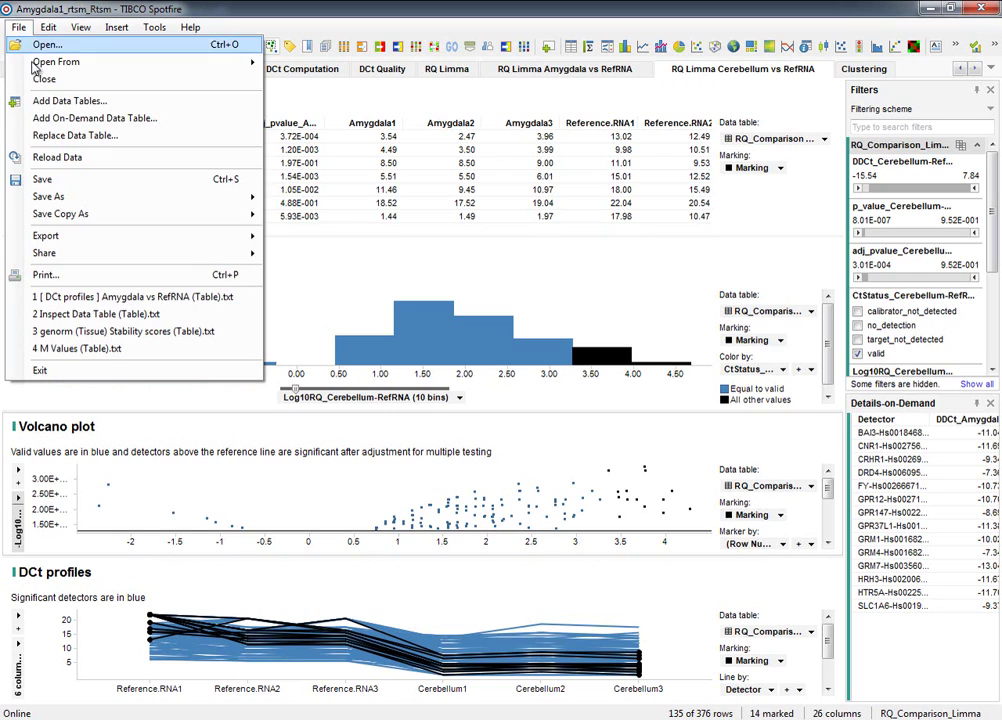
mouse_move(201, 237)
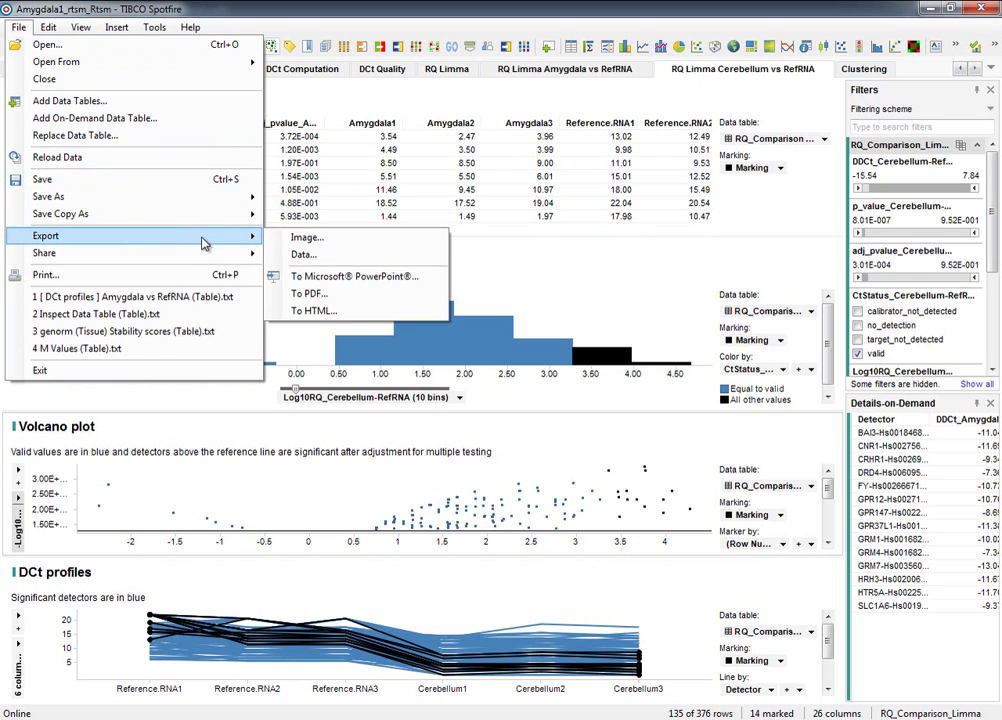
click(330, 312)
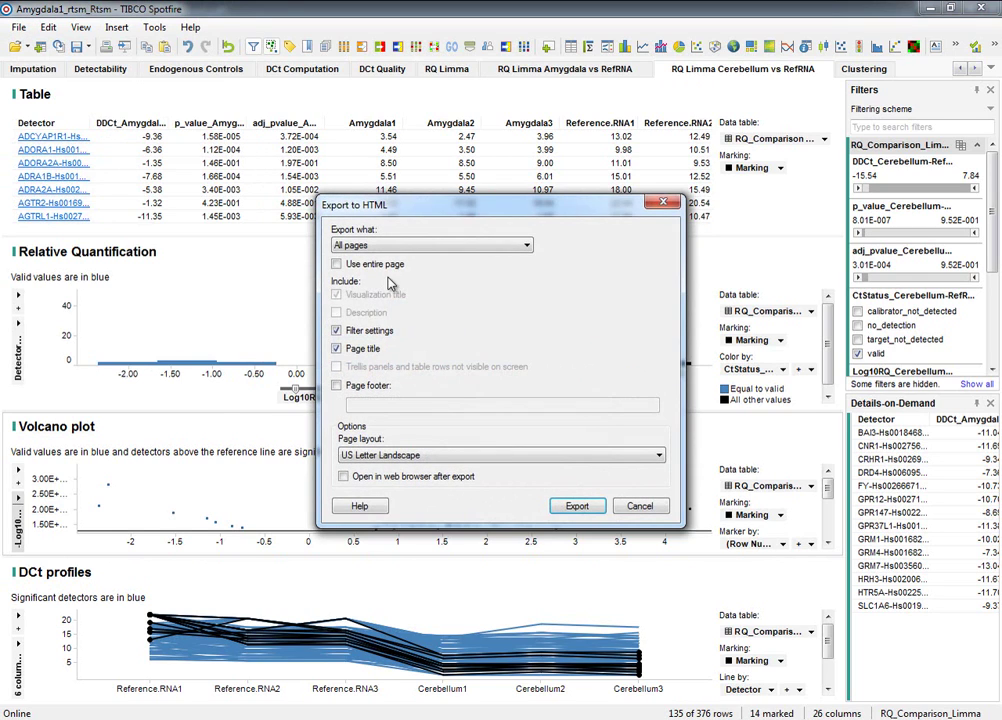
click(577, 507)
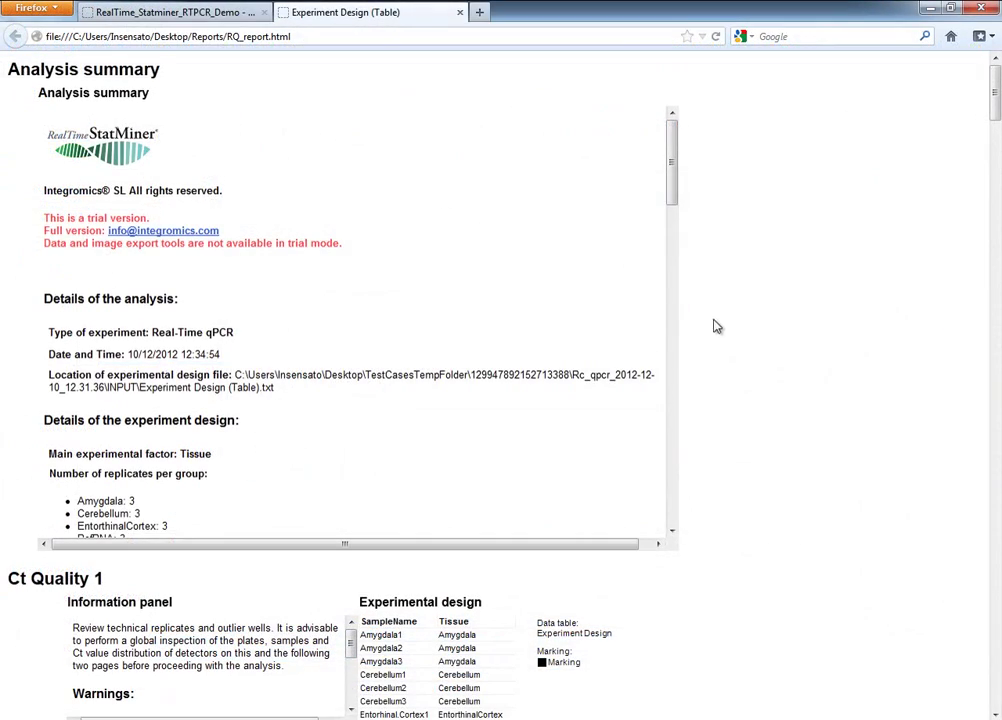
Look through the exported RQ_report.html in Firefox, from the analysis summary down through the Ct Quality sections.
scroll(717, 330, down, 1)
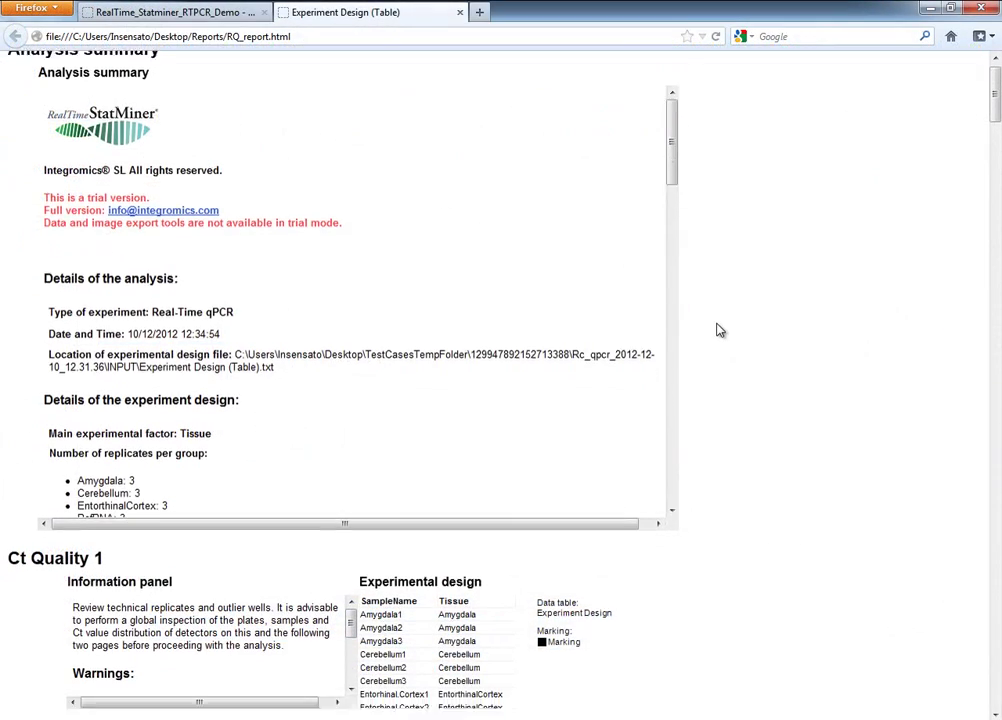
scroll(717, 330, down, 10)
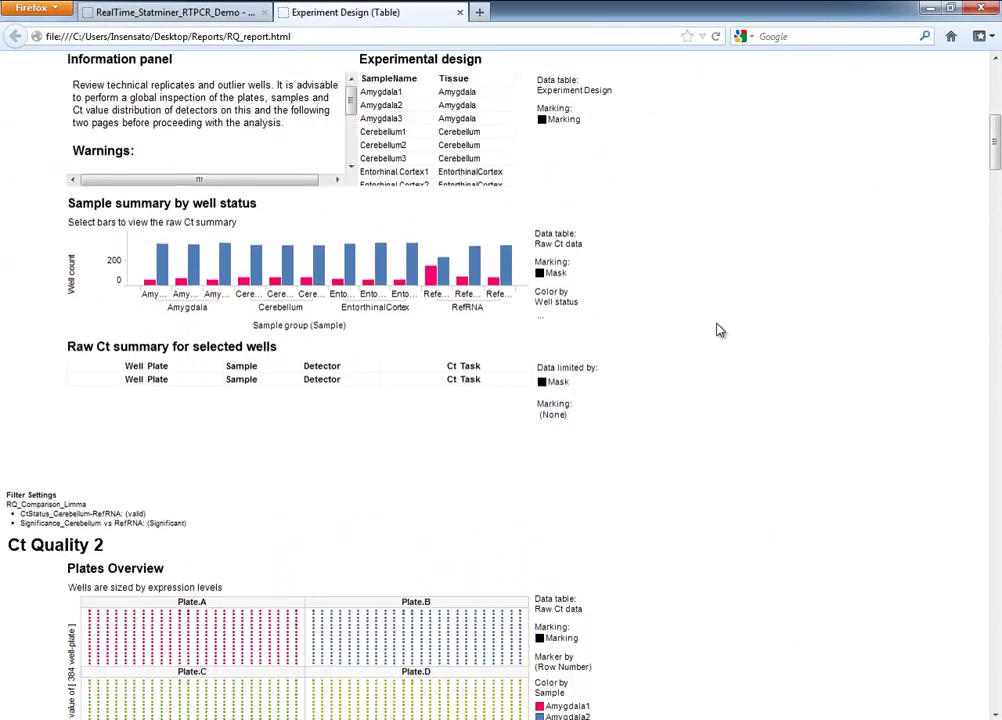
scroll(717, 330, down, 8)
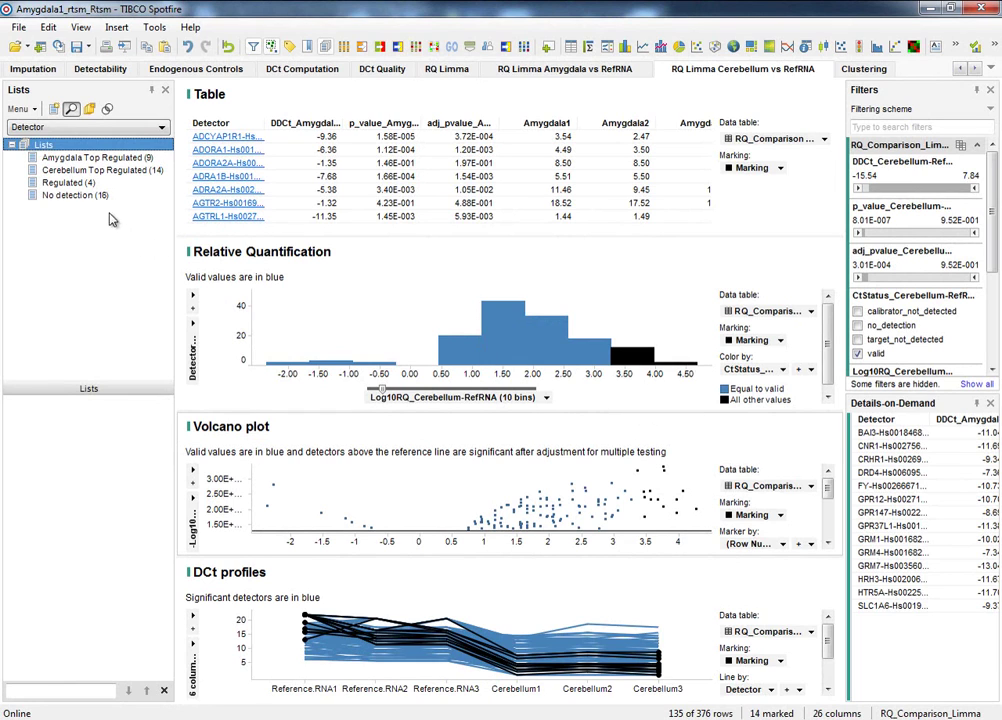
Export the Regulated detector list from Spotfire as a lists file named regulated_detectors in the Reports folder.
click(88, 184)
right_click(88, 184)
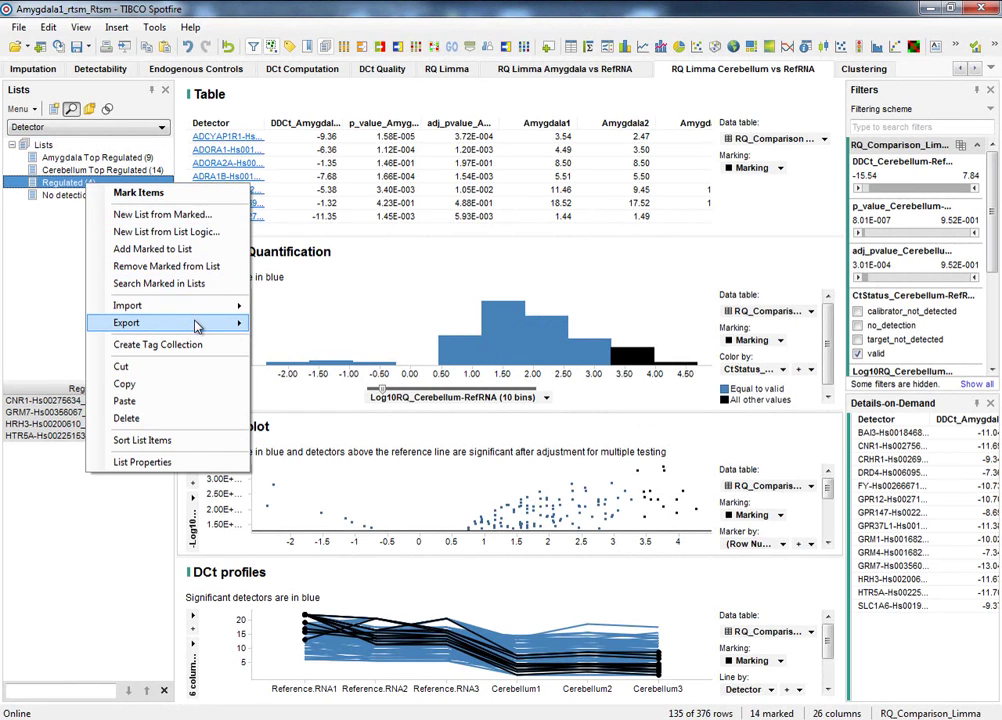
mouse_move(198, 328)
click(303, 326)
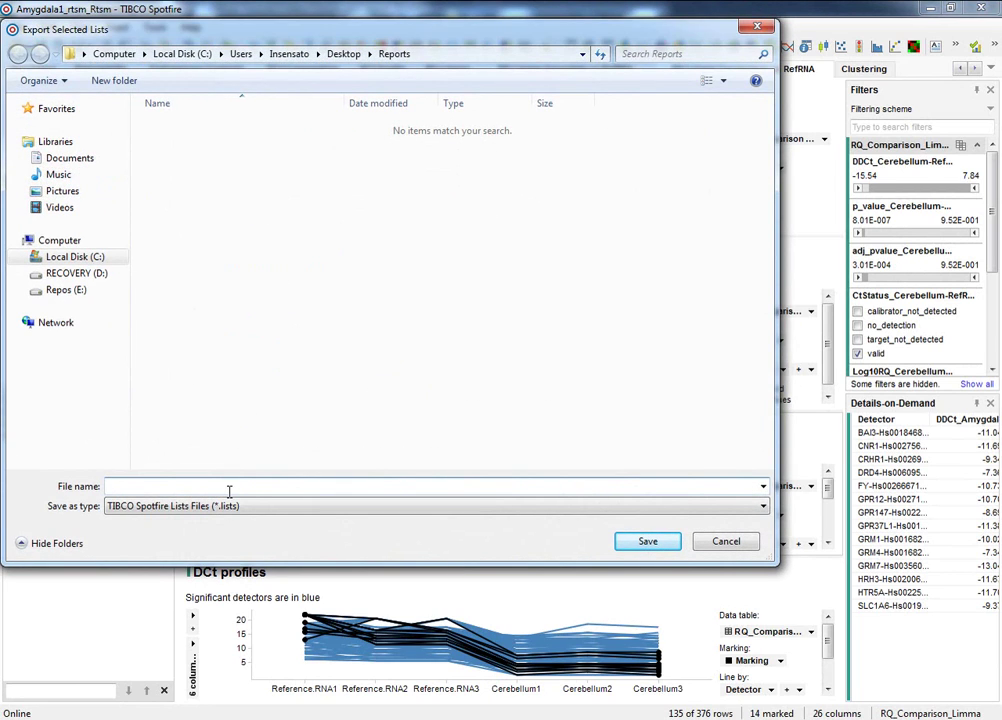
text(regulated_detectors)
click(632, 548)
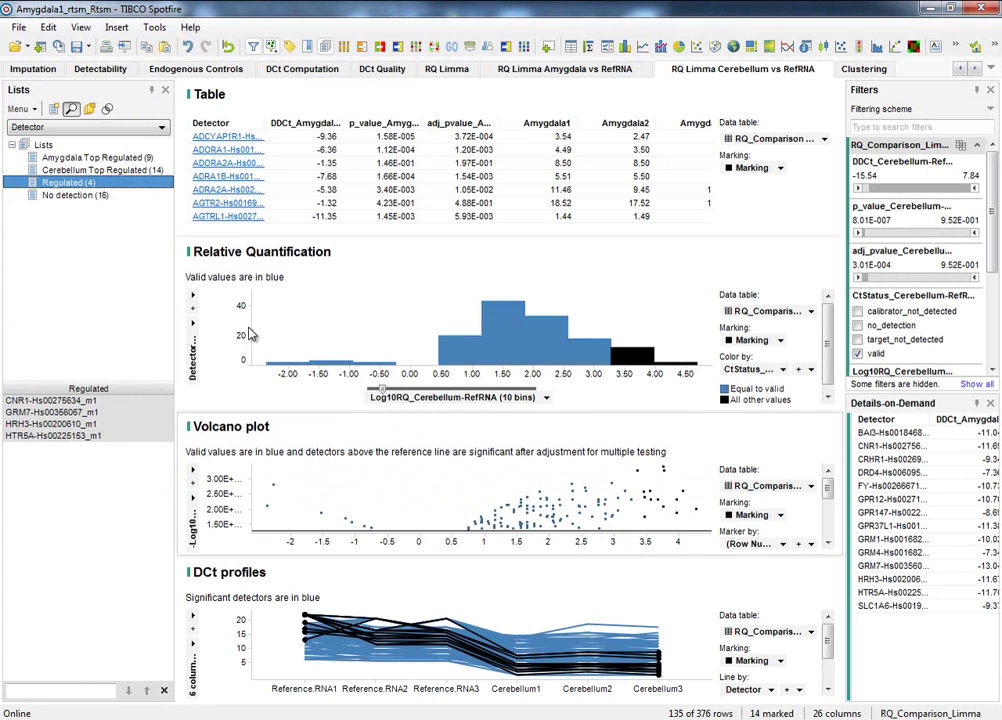
Start saving the analysis as a new file, overriding the data table settings to embed all data.
click(19, 27)
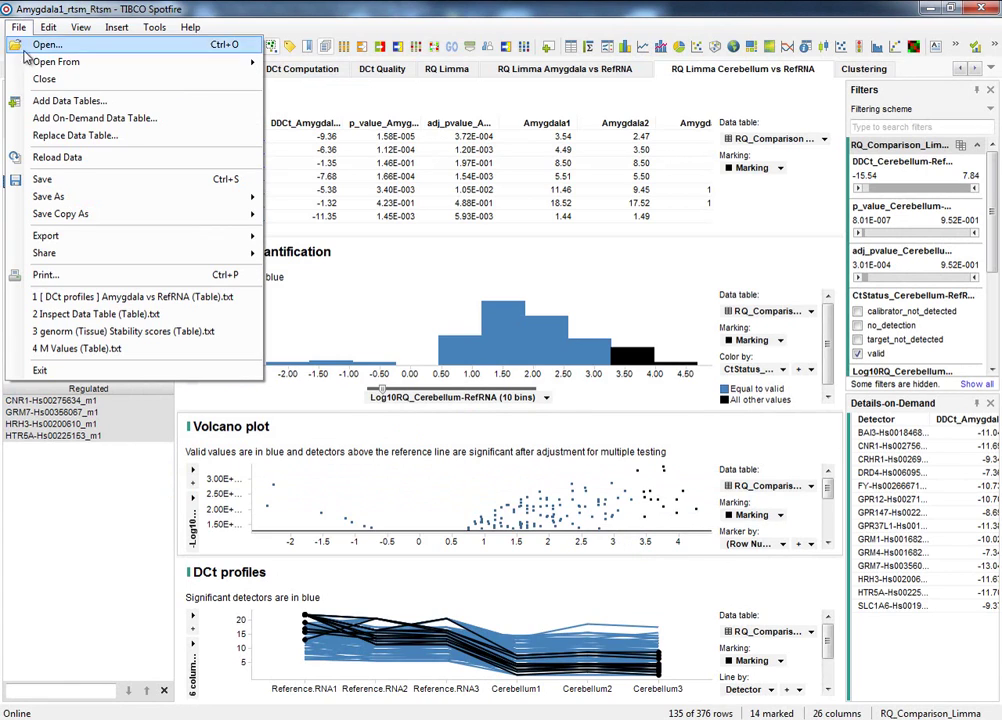
mouse_move(152, 197)
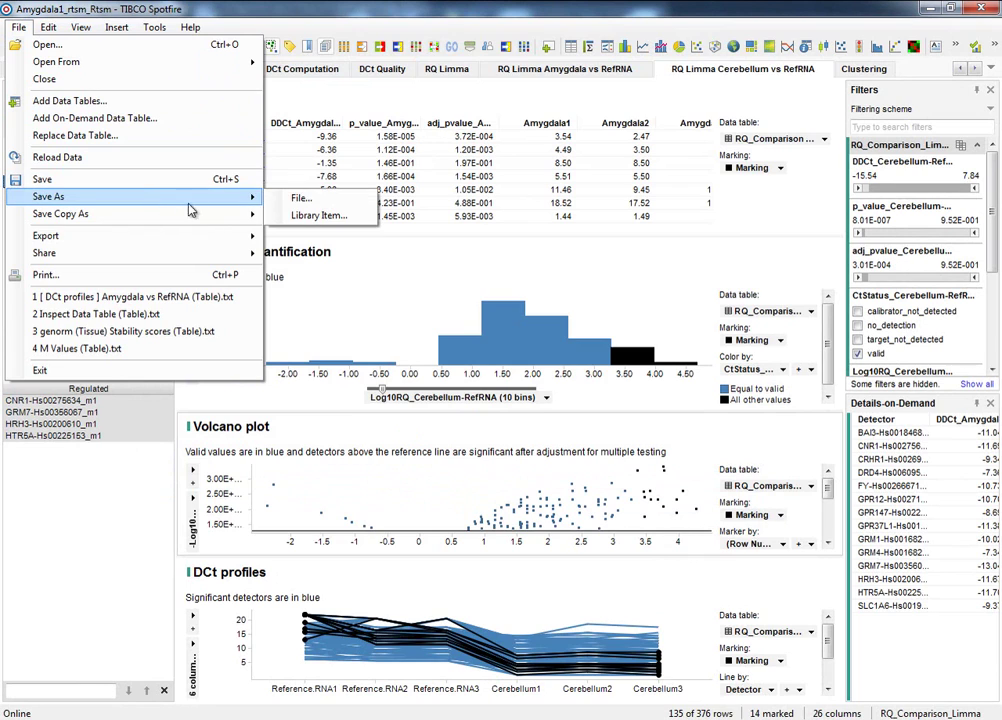
click(300, 201)
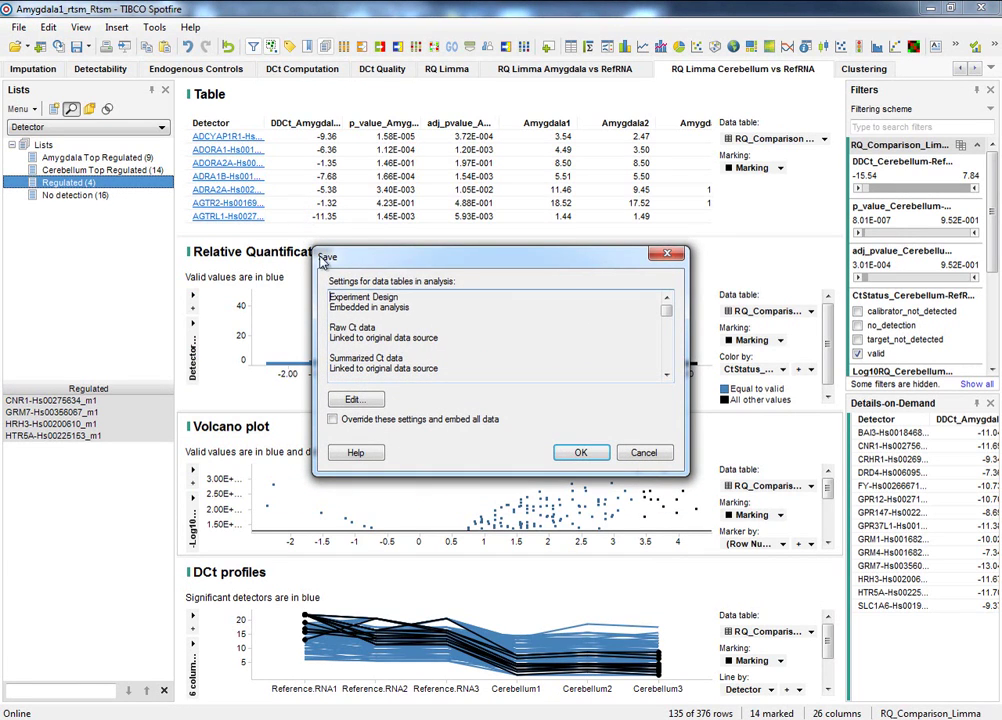
click(333, 420)
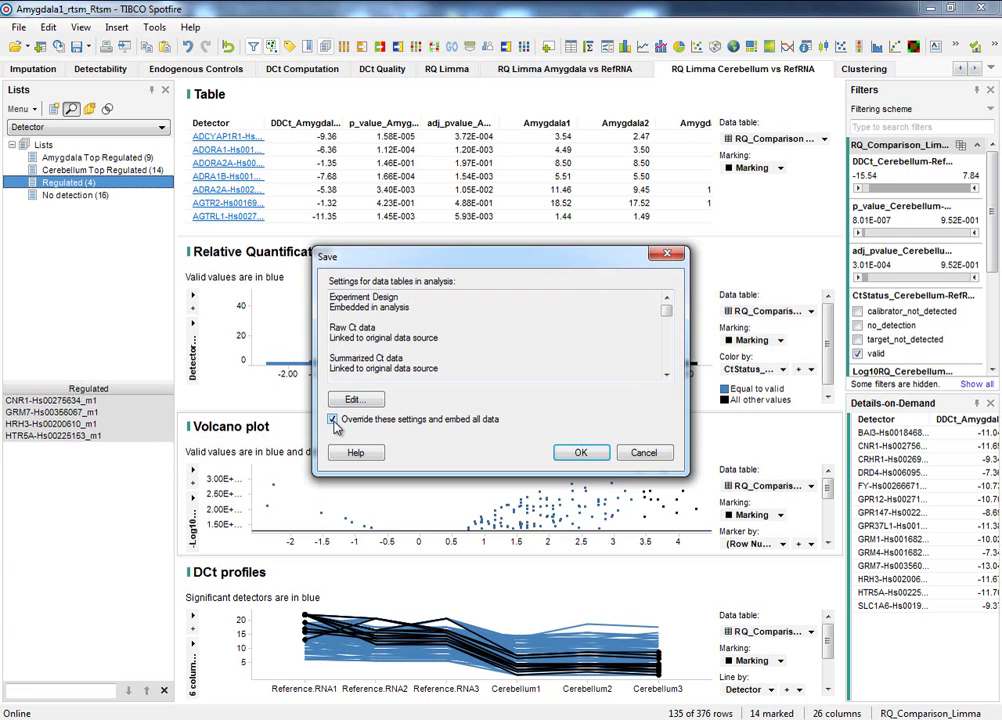
click(576, 454)
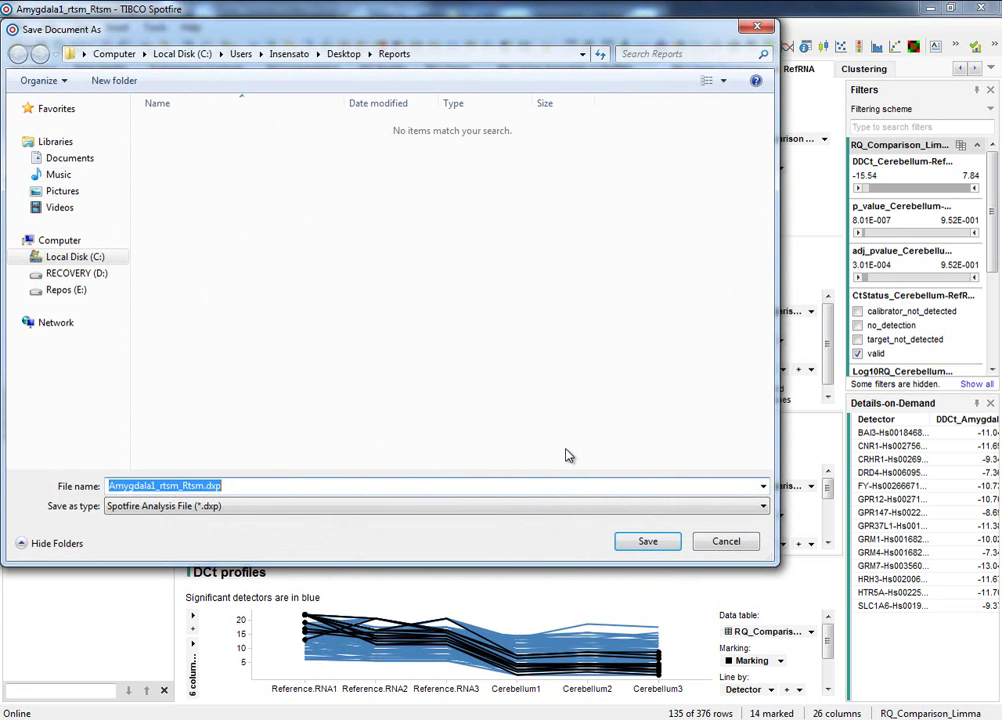
Name the analysis file my_analysis.dxp and save it in the Reports folder.
key(Home)
key(shift+End)
key(shift+Left)
key(BackSpace)
text(my_analy)
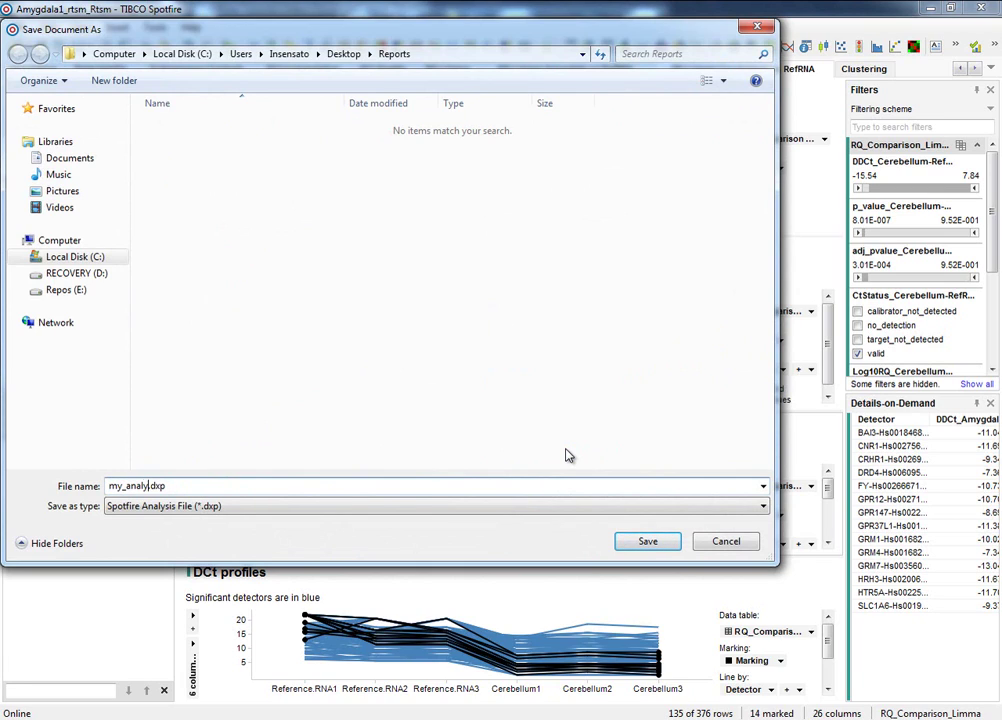
text(sis)
click(647, 541)
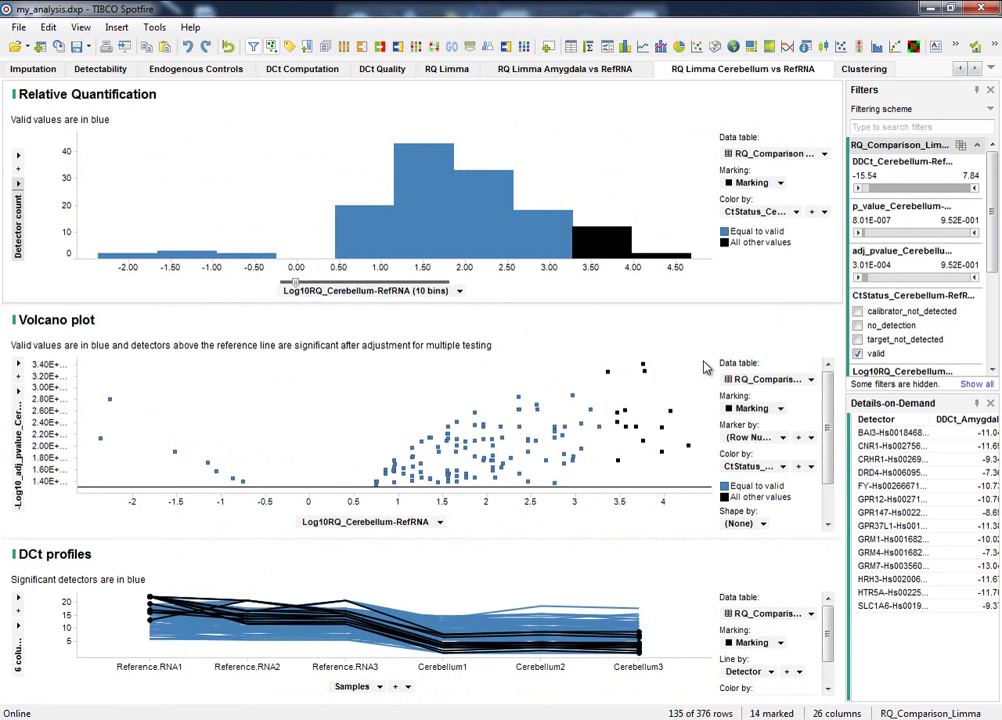
Add a text area left of the plots reading "These are my regulated detectors for my cerebellym versus control differential expression comparison.".
click(935, 50)
drag(561, 100, 275, 391)
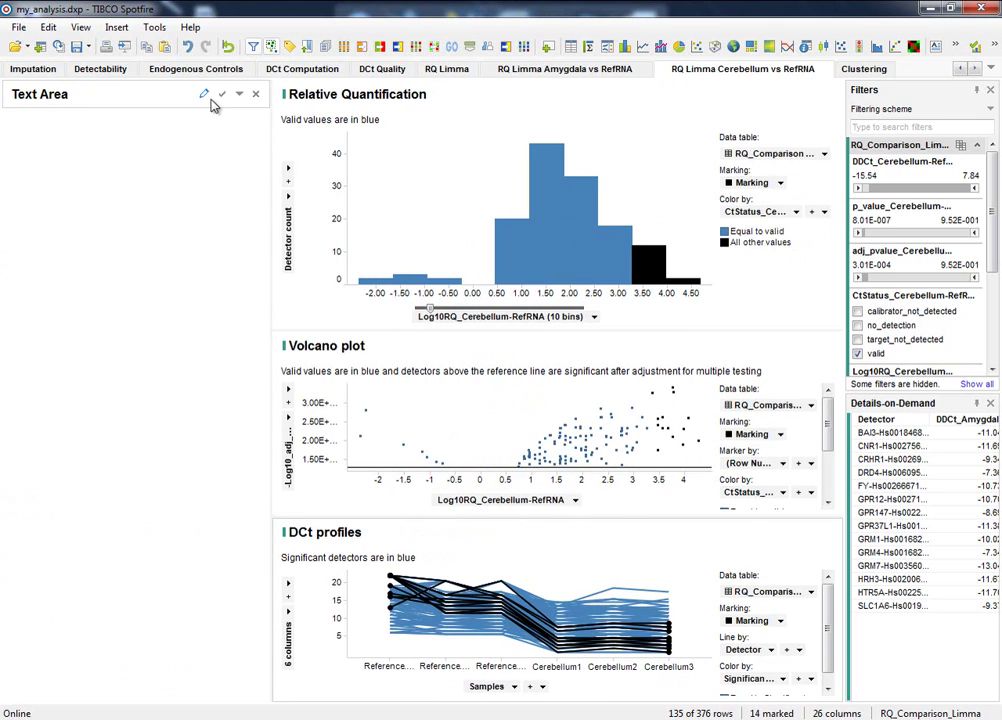
click(204, 95)
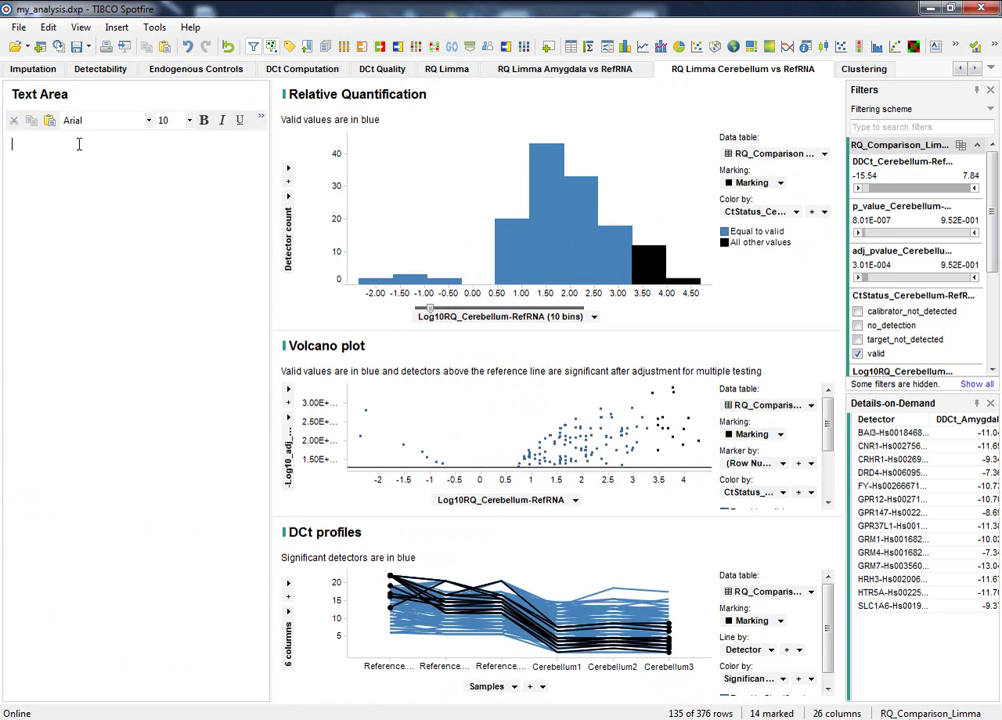
text(These are my regulated detectors for my cerebellum versus control differential expression comparison.)
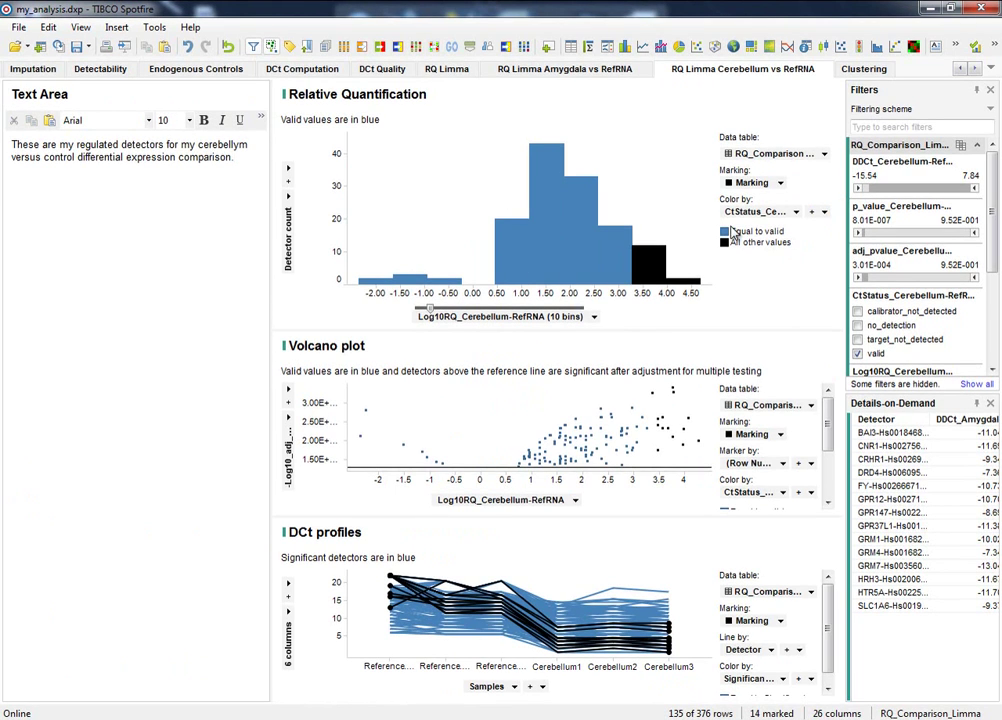
Try including target_not_detected and no_detection in the CtStatus_Cerebellum-RefRNA filter, and exclude both again.
click(857, 340)
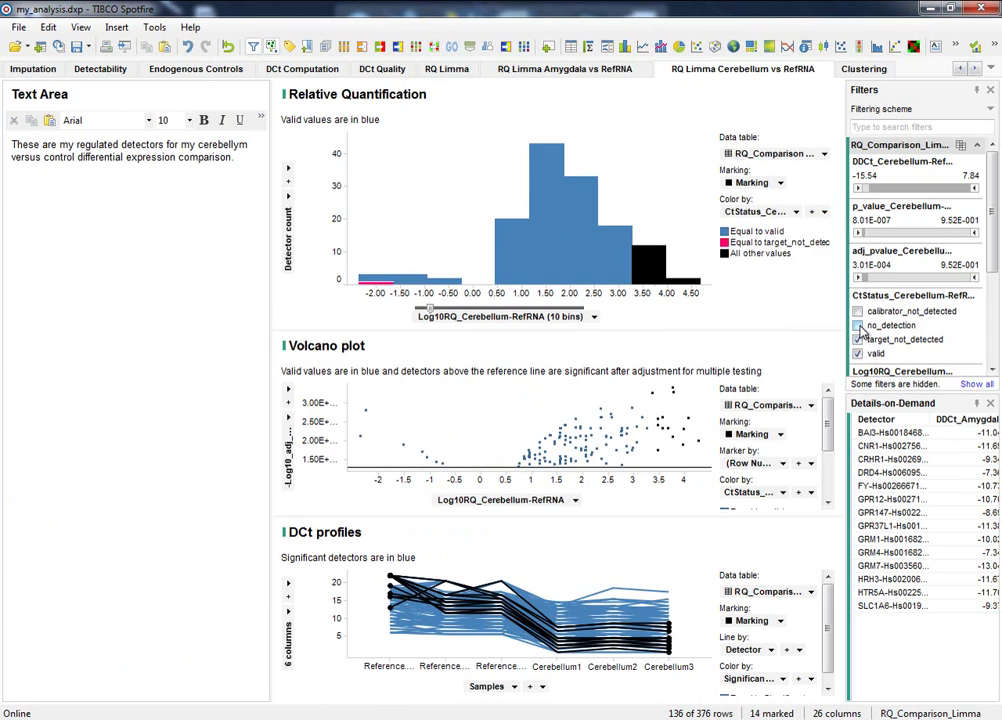
click(857, 326)
click(857, 326)
click(857, 340)
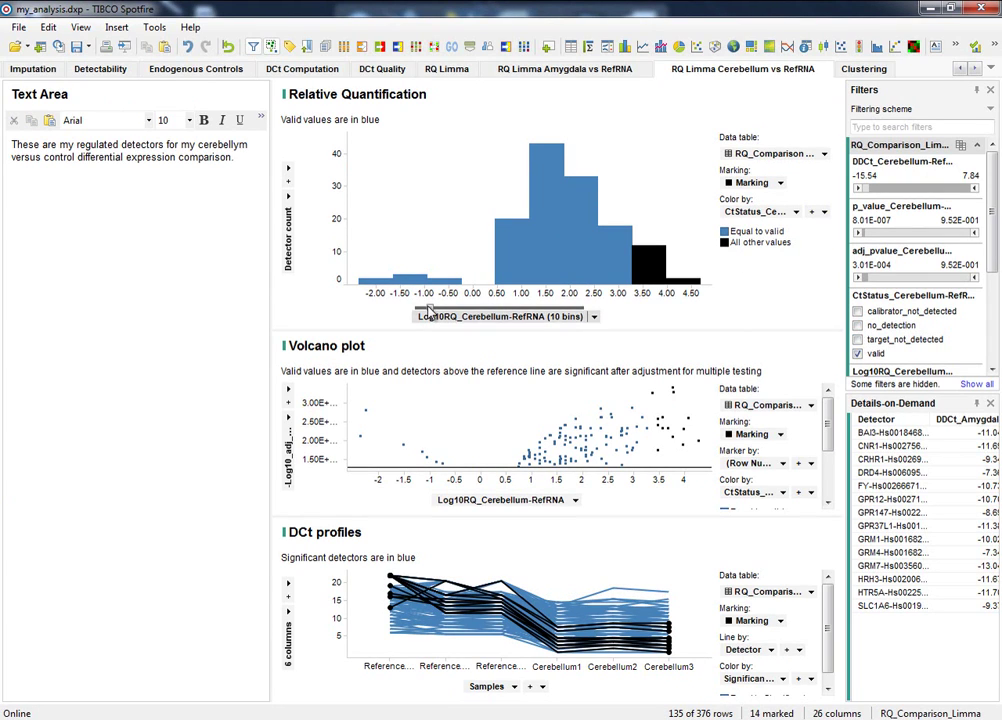
Insert the CtStatus_Cerebellum-RefRNA check box filter into the text area below the description.
click(260, 117)
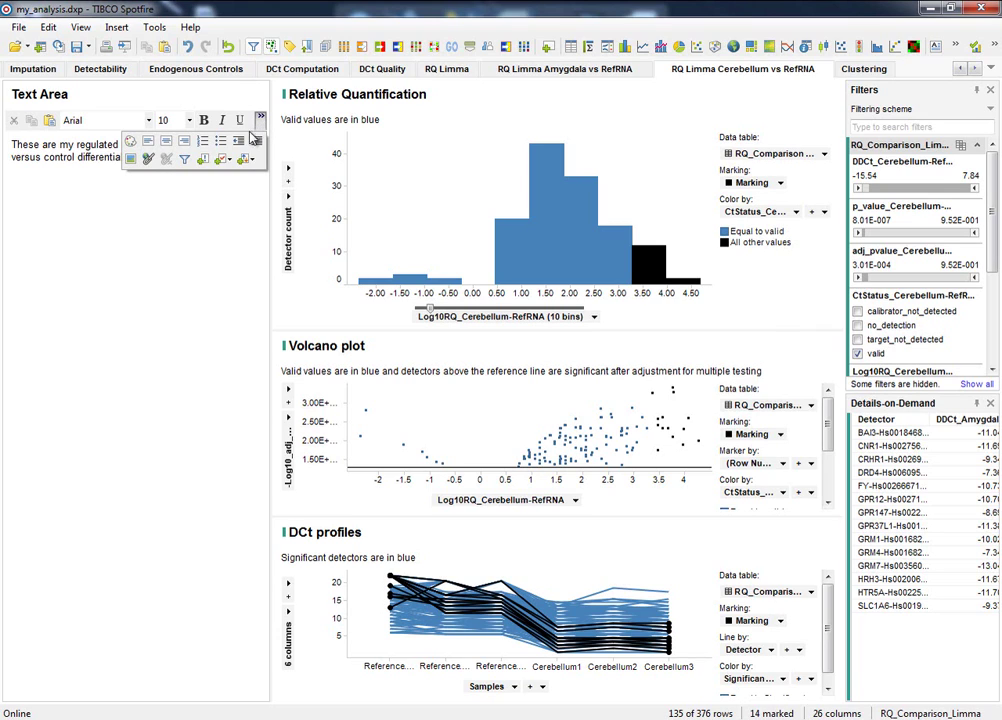
click(186, 162)
drag(640, 298, 641, 441)
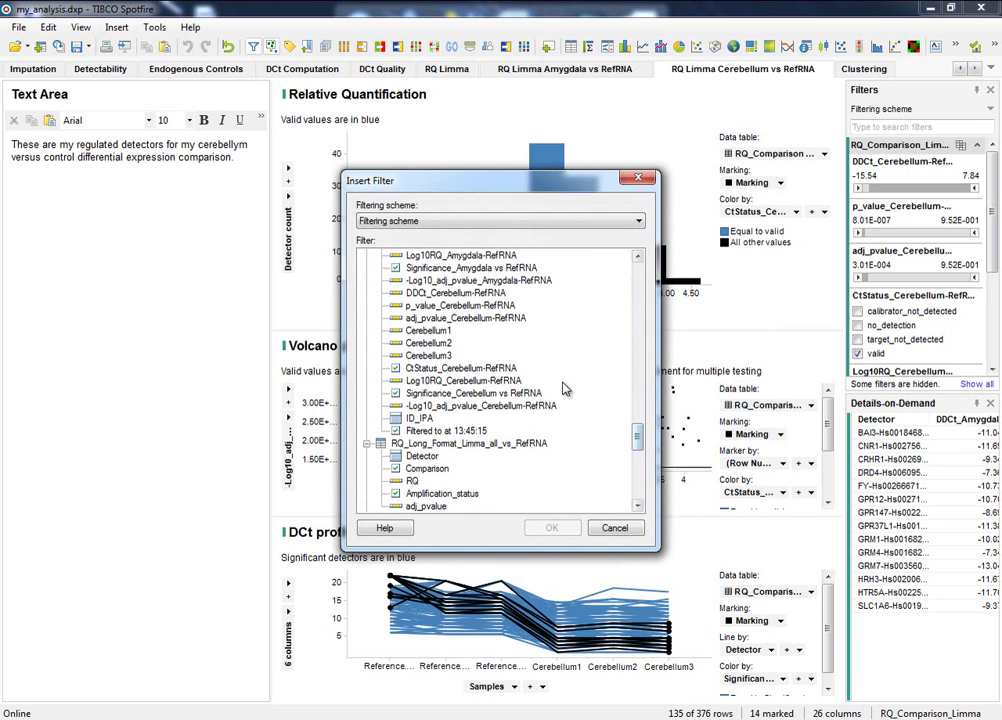
click(508, 369)
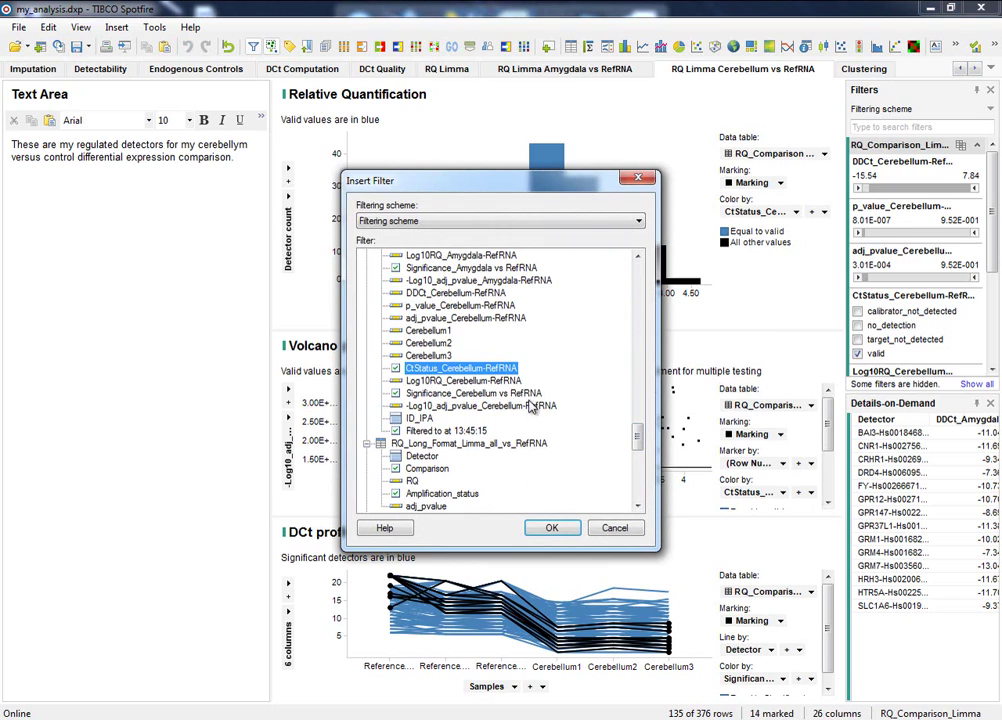
click(551, 527)
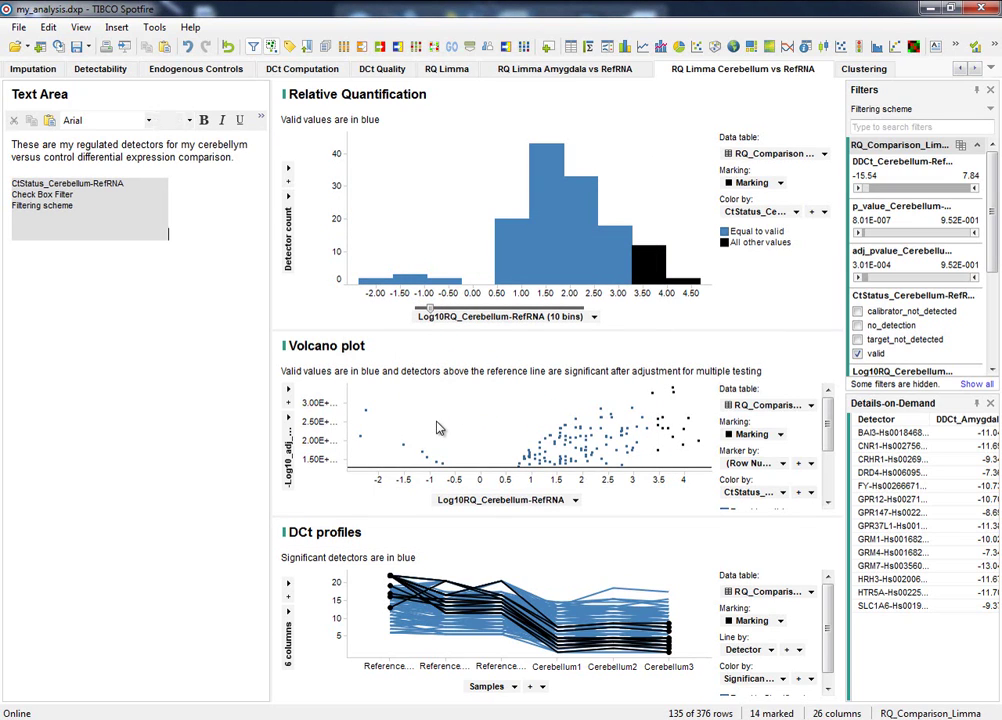
Add the bold heading "Amplification status" above the CtStatus_Cerebellum-RefRNA filter in the text area.
key(Return)
key(Return)
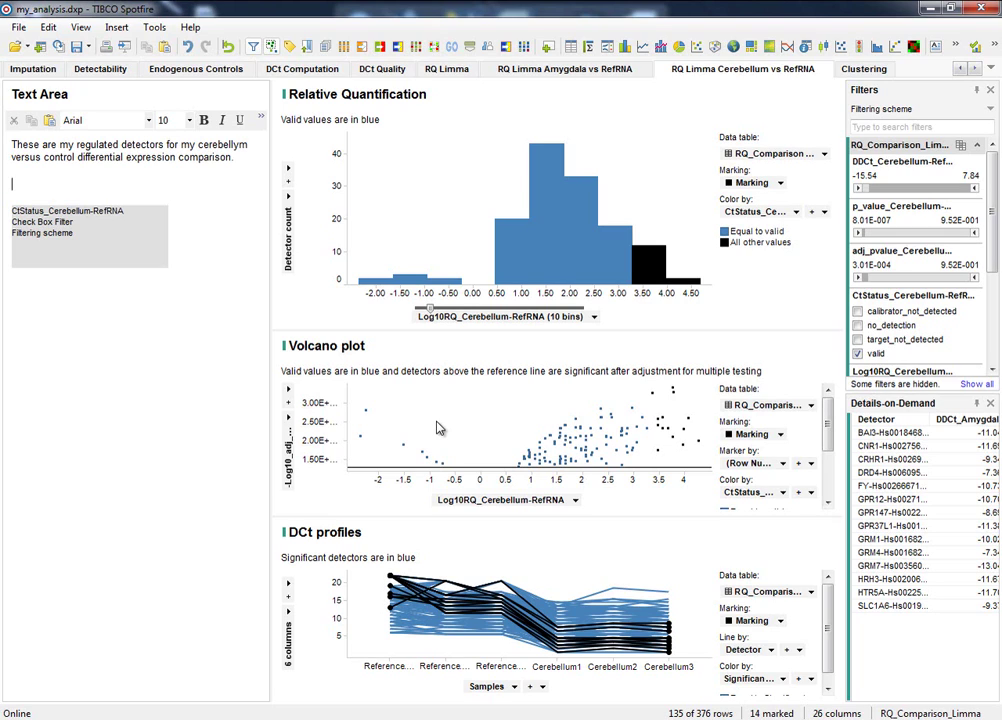
text(Amplification sta)
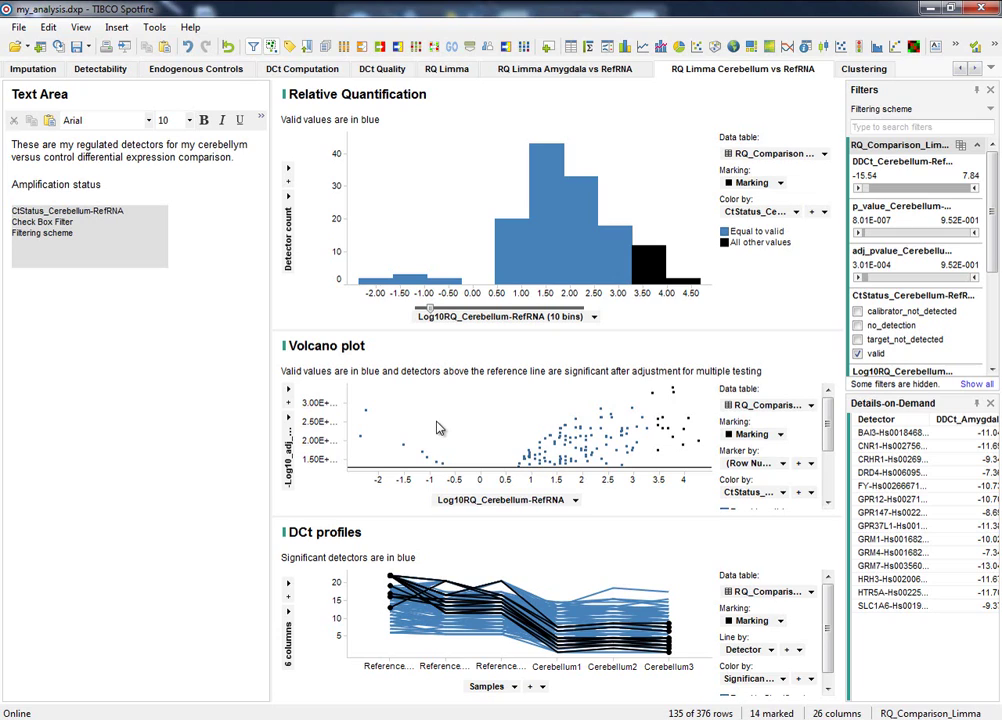
text(tus)
key(shift+Home)
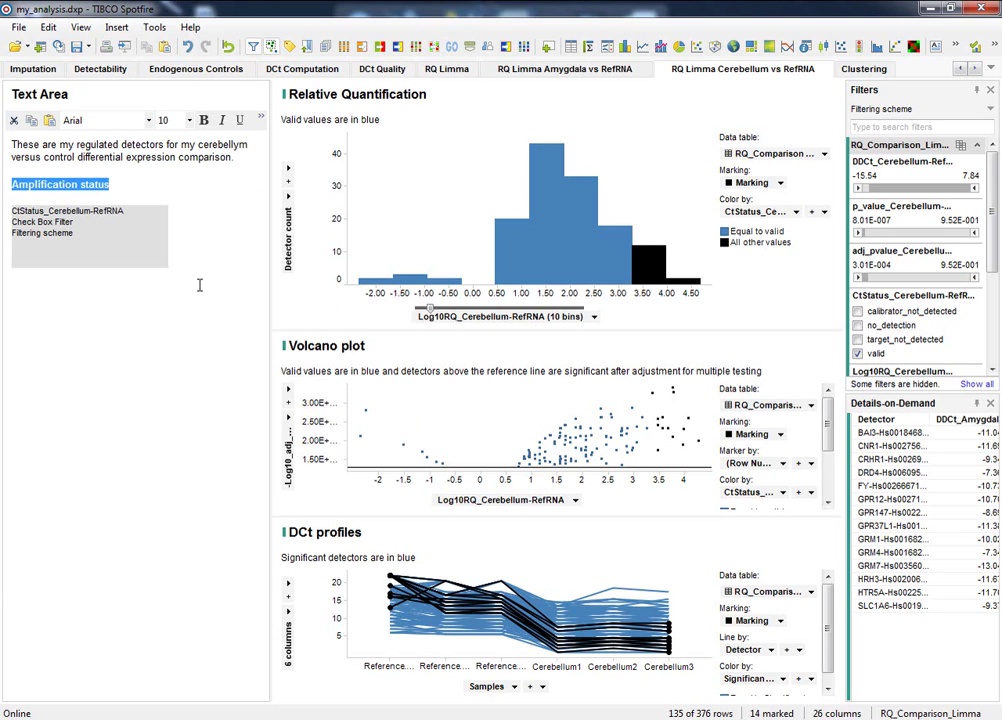
Add the bold heading "Significance status" below the CtStatus_Cerebellum-RefRNA filter in the text area.
click(206, 263)
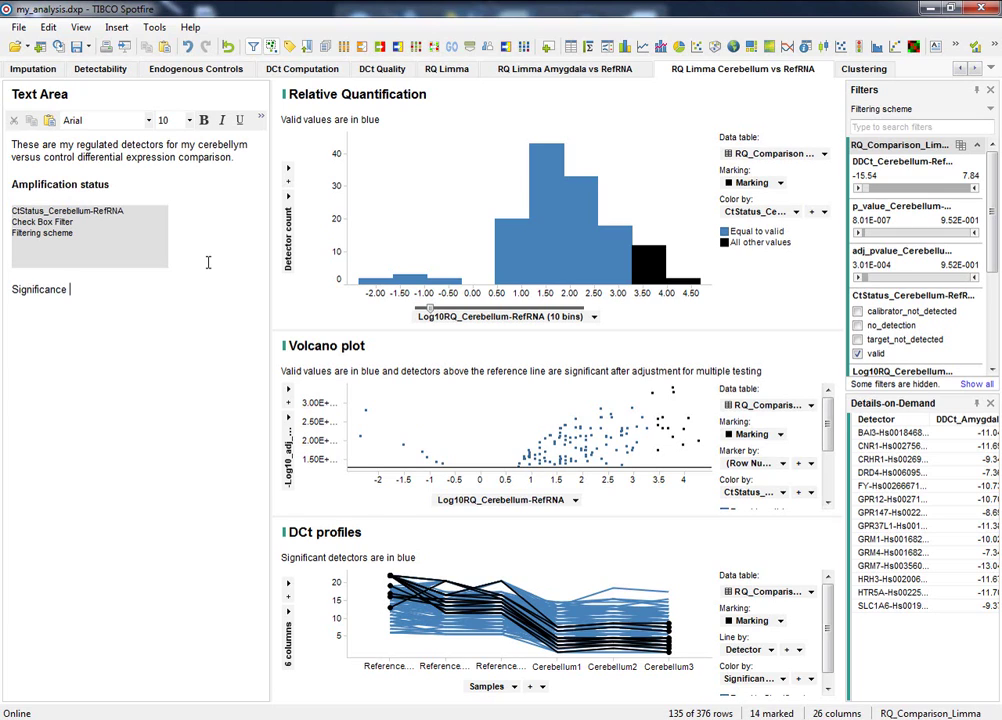
key(shift+Home)
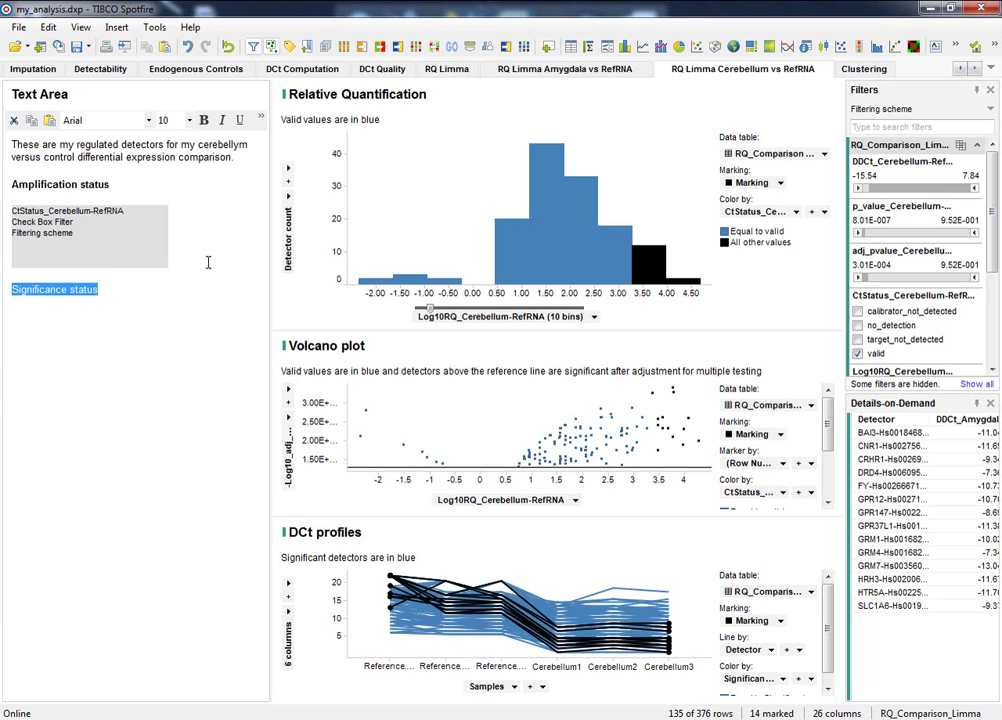
click(206, 122)
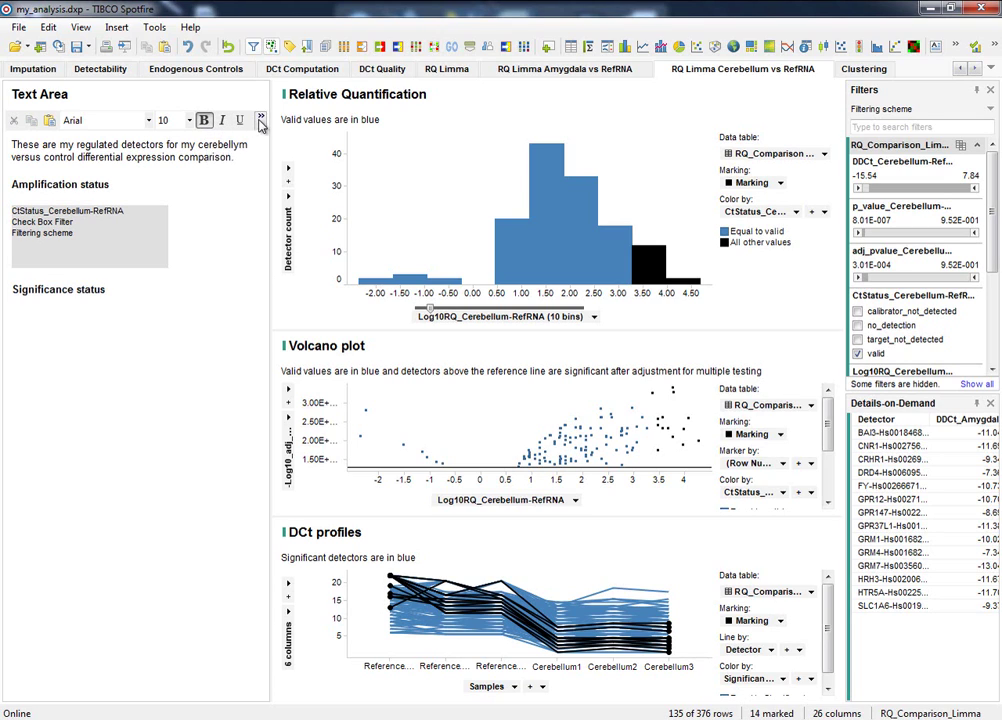
Insert the Significance_Cerebellum vs RefRNA check box filter under the "Significance status" heading and finish editing the text area.
click(261, 117)
click(186, 160)
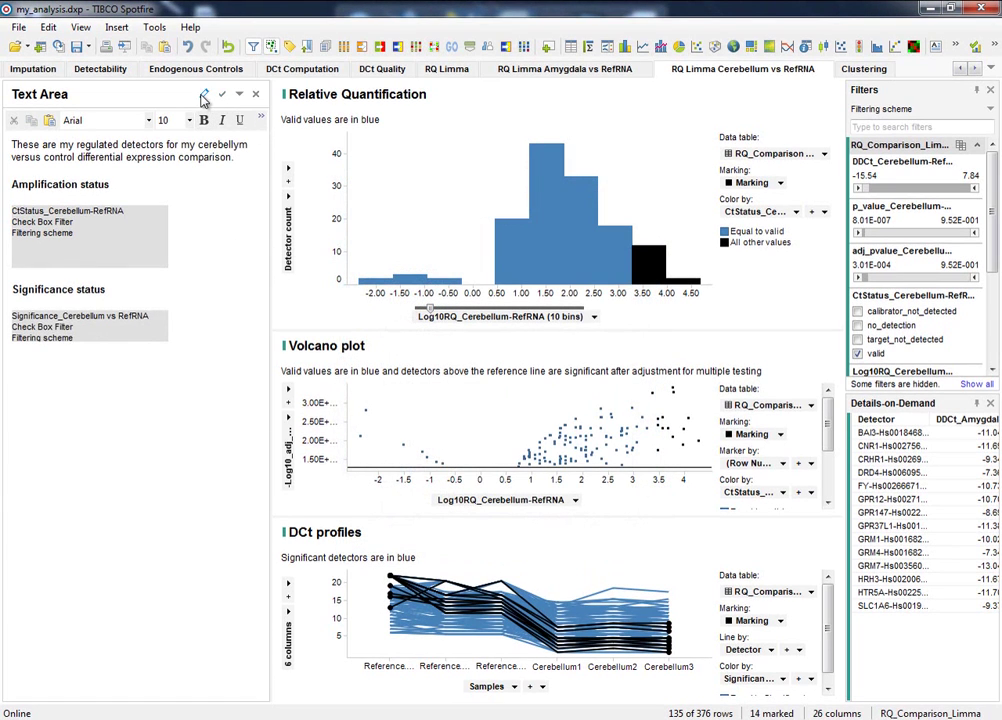
click(203, 96)
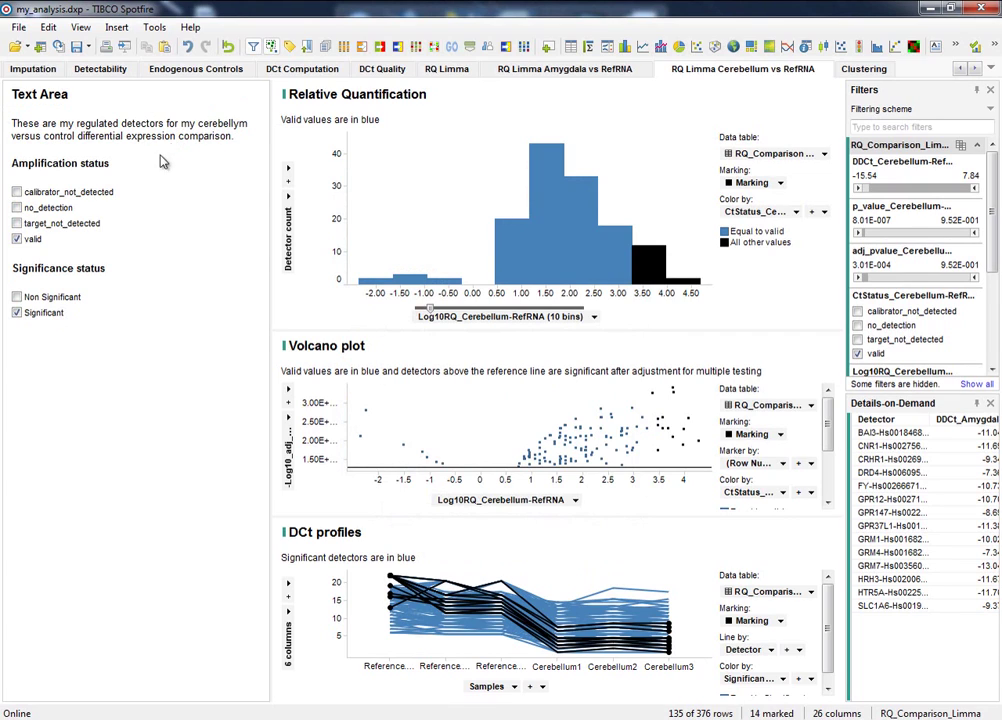
Try the text area filters by including target_not_detected, no_detection, calibrator_not_detected and Non Significant detectors.
click(17, 223)
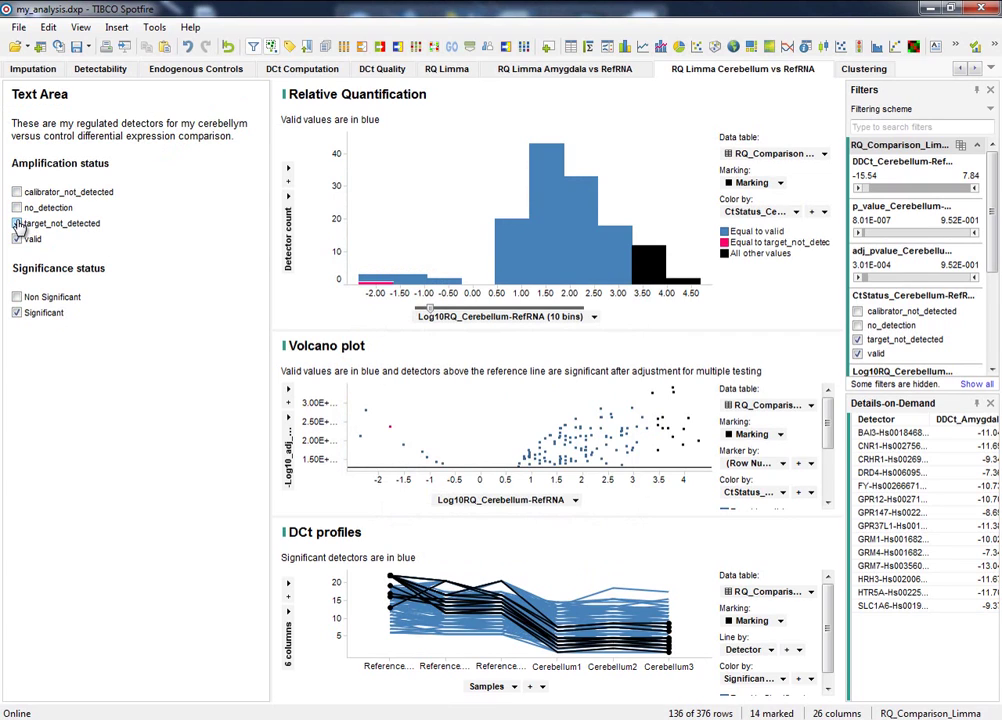
click(17, 209)
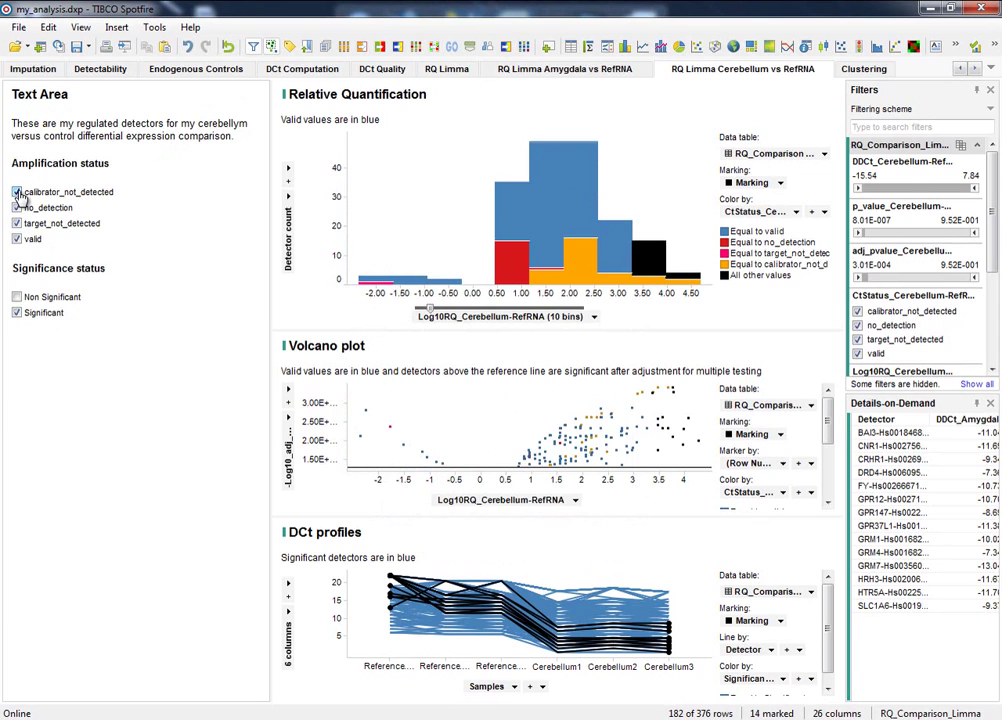
click(17, 298)
click(16, 312)
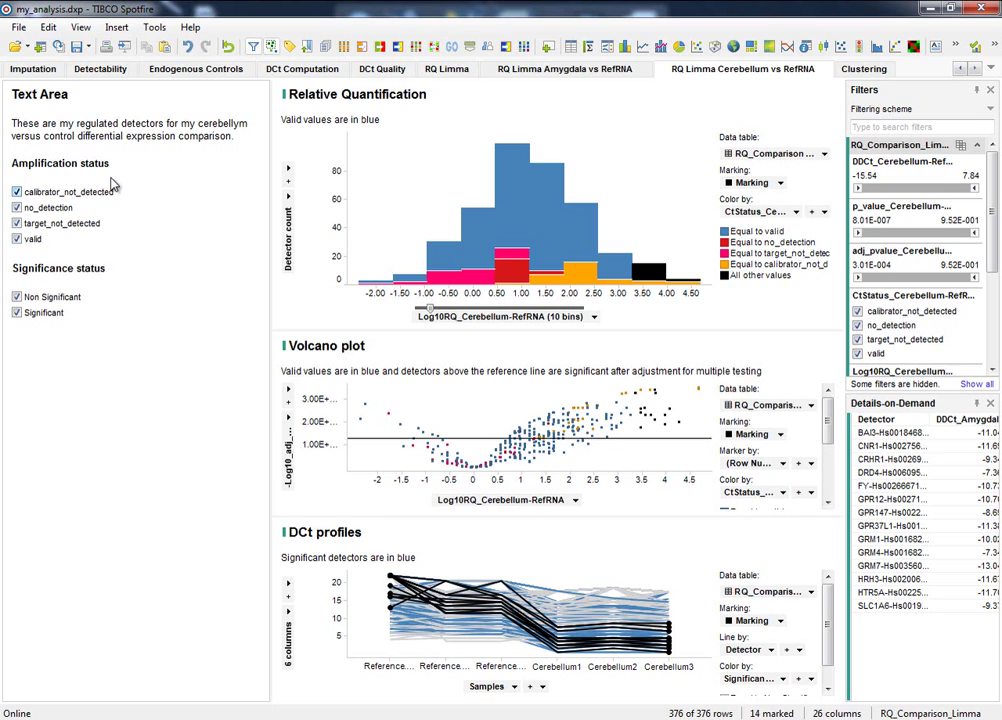
click(80, 27)
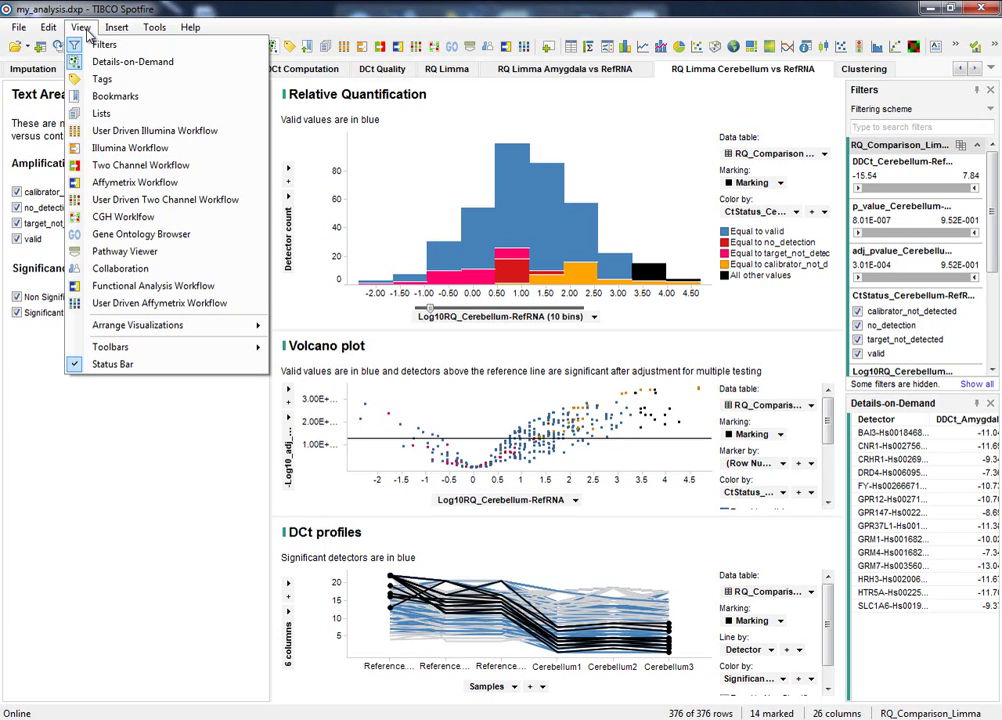
click(117, 99)
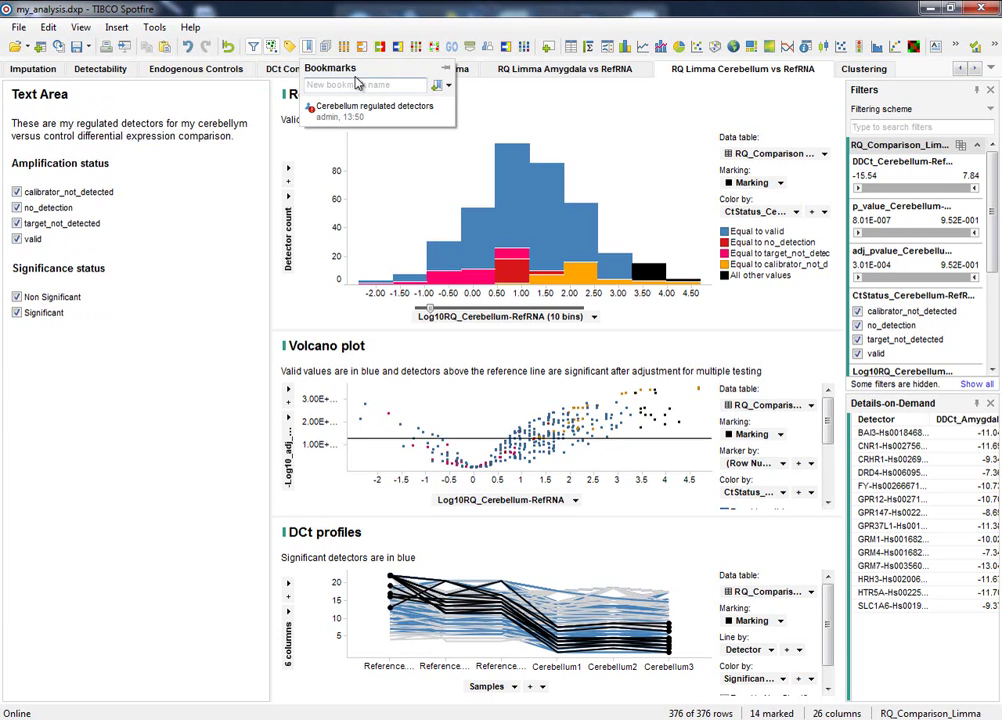
drag(300, 62, 260, 142)
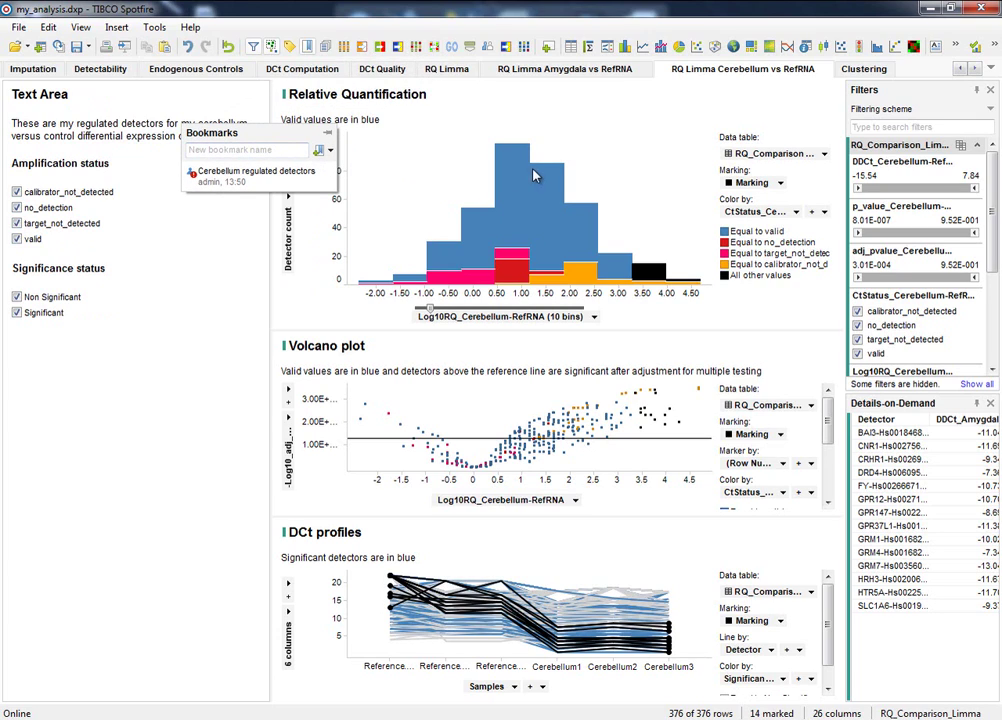
Restrict the text area filters back to valid amplification status and Significant detectors only.
click(16, 207)
click(16, 192)
click(16, 223)
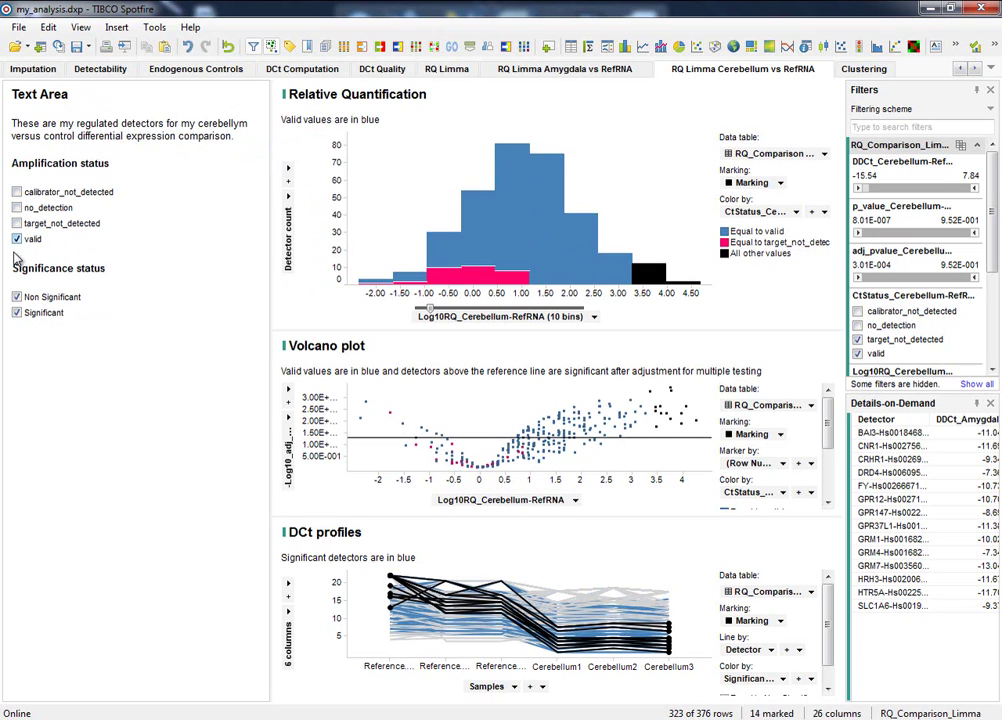
click(16, 297)
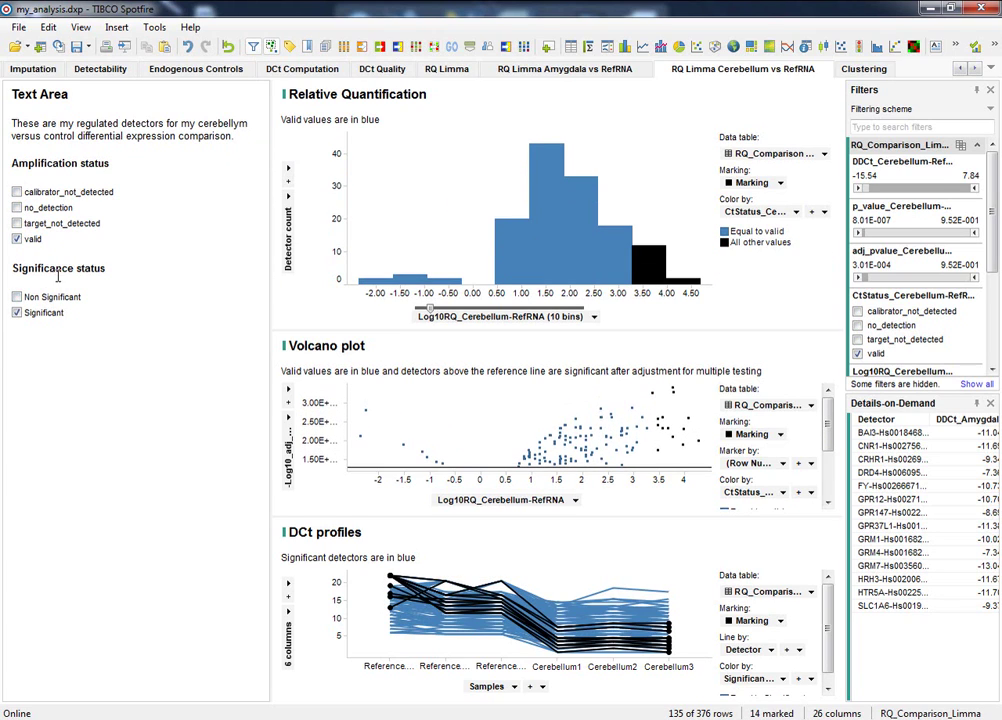
Save the current filtered view as a bookmark named "Regulated detectors".
click(154, 27)
mouse_move(80, 28)
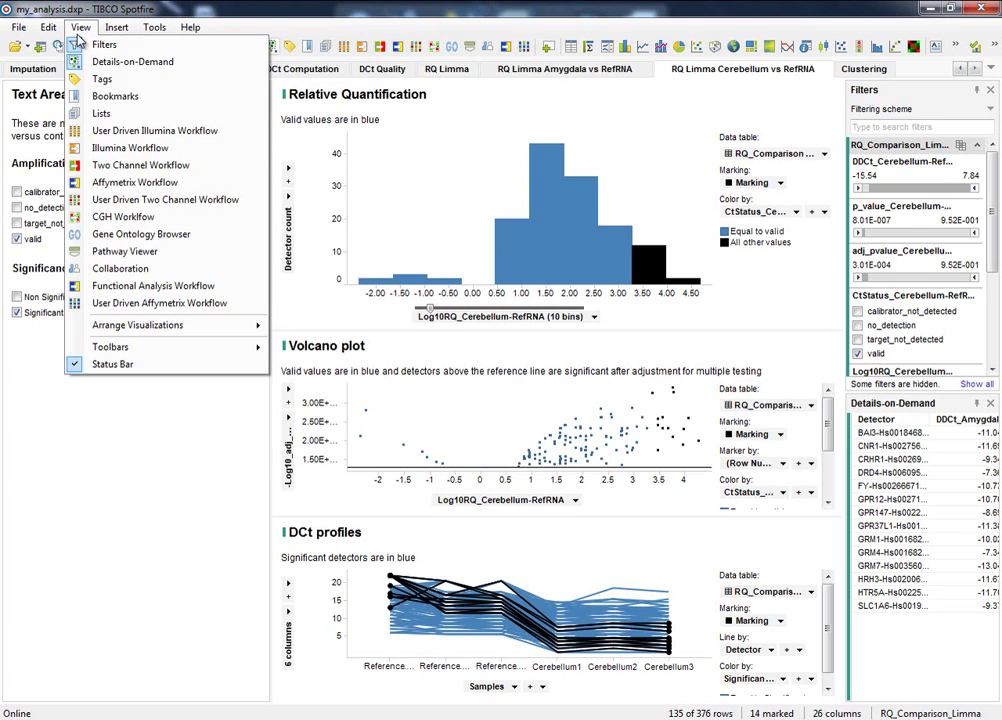
click(86, 94)
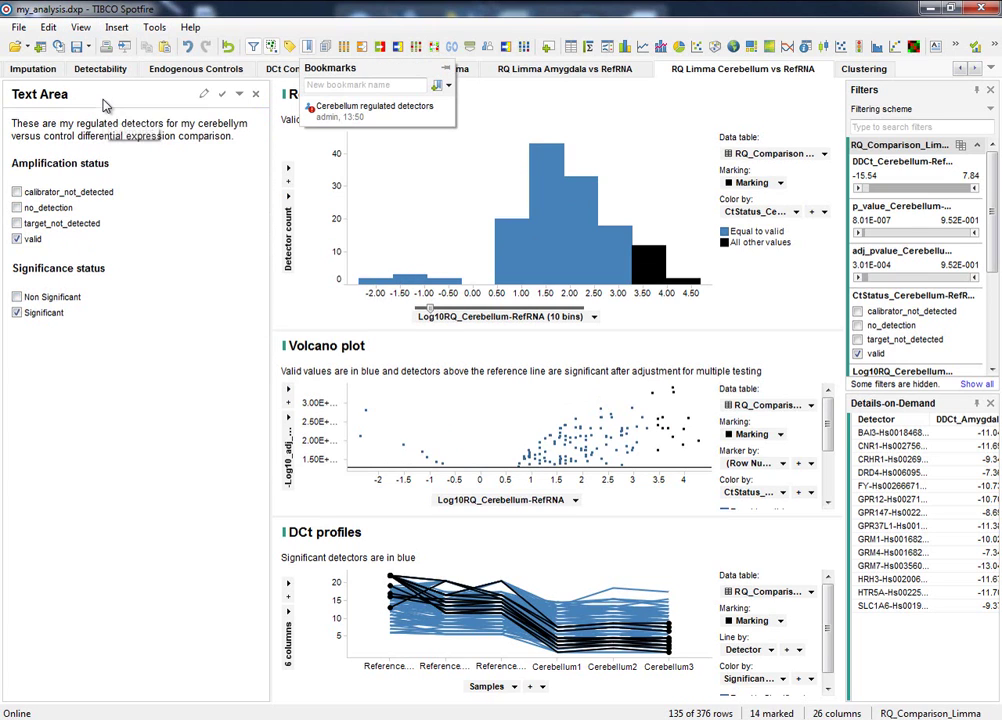
click(328, 85)
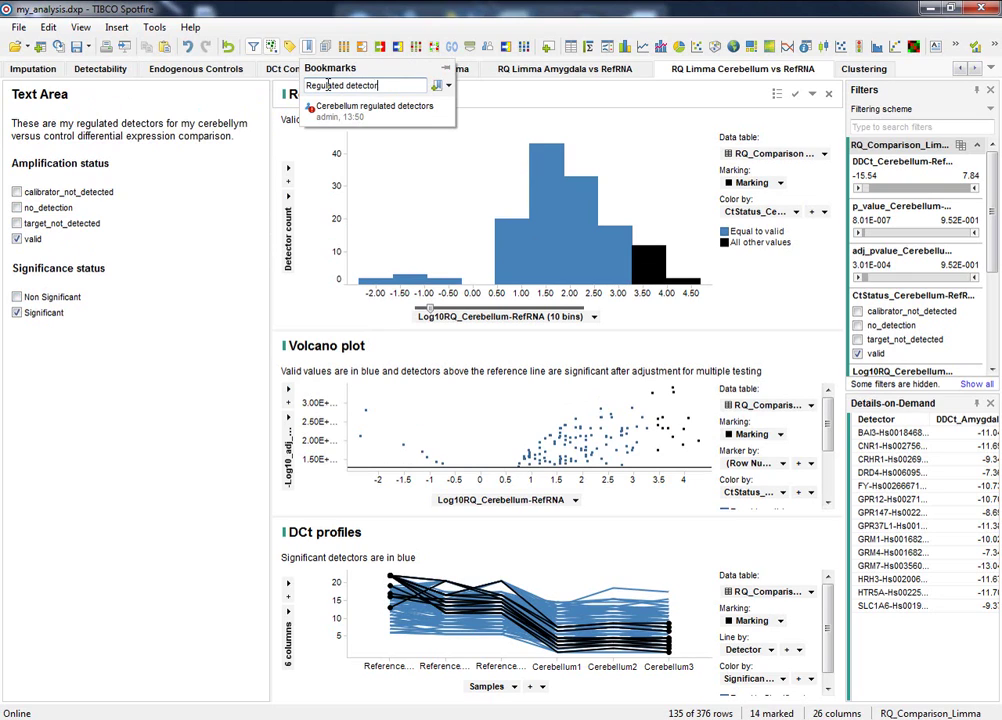
key(Return)
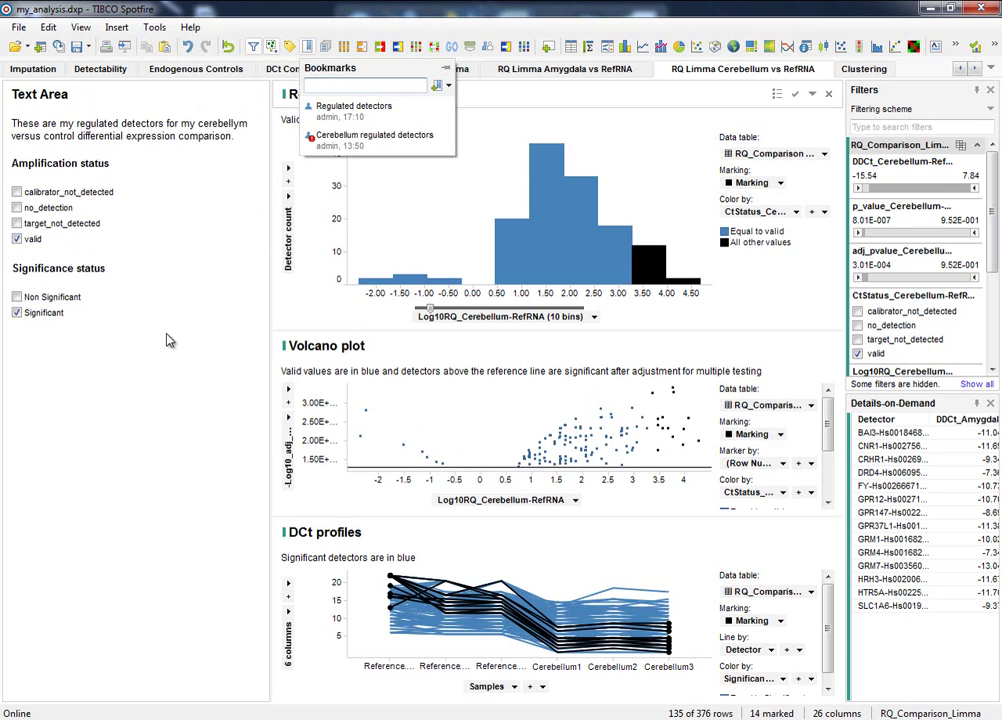
Add the bold heading "Cerebellum regulated detectors" below the significance filter in the text area.
click(147, 175)
click(163, 80)
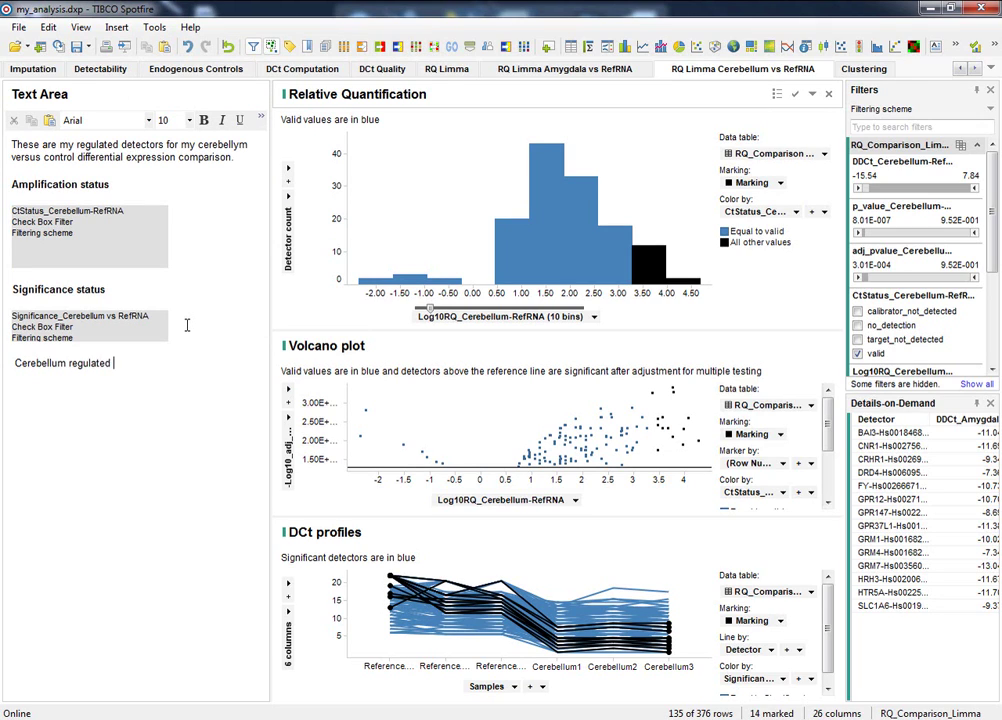
text(tors)
key(shift+Home)
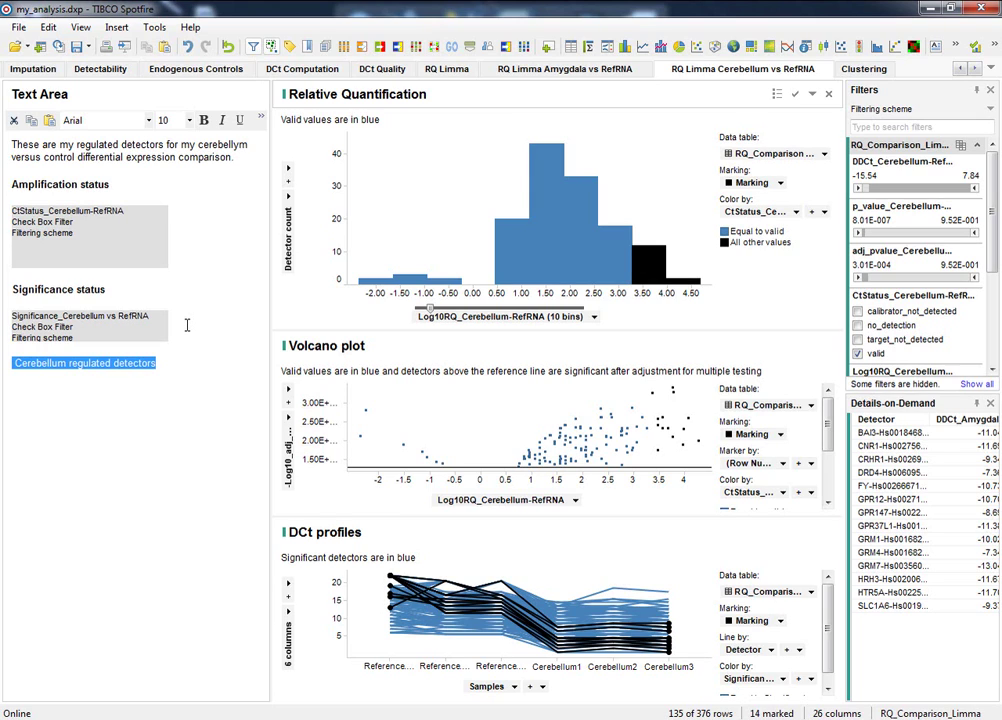
click(203, 120)
click(202, 362)
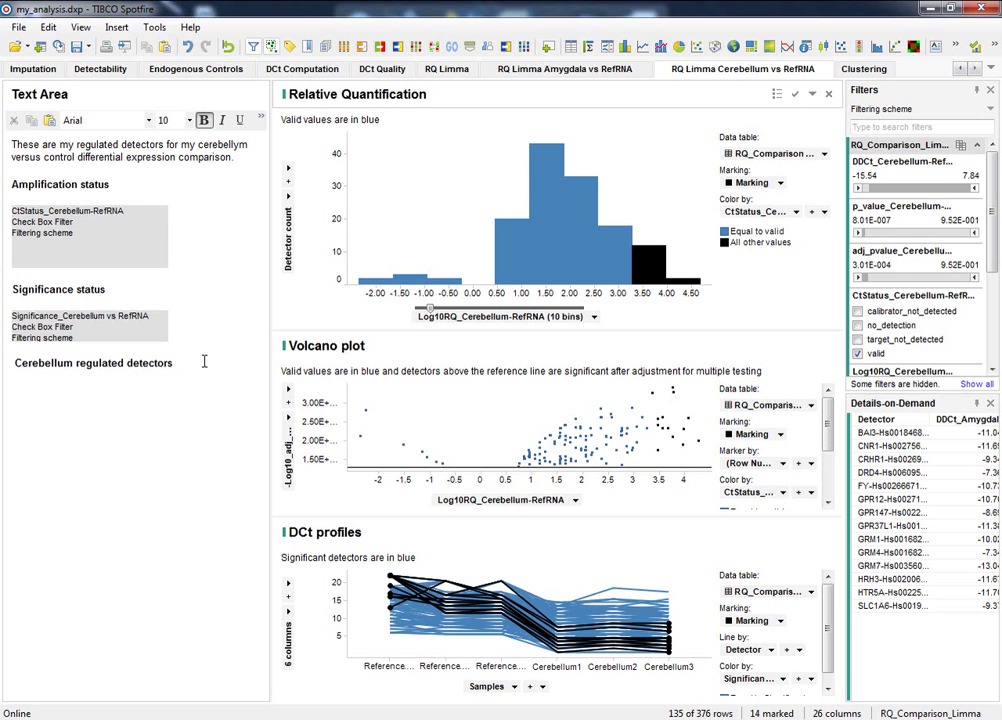
Insert a button action control labelled "Regulated detectors" that applies the Regulated detectors bookmark, and finish editing the text area.
click(260, 118)
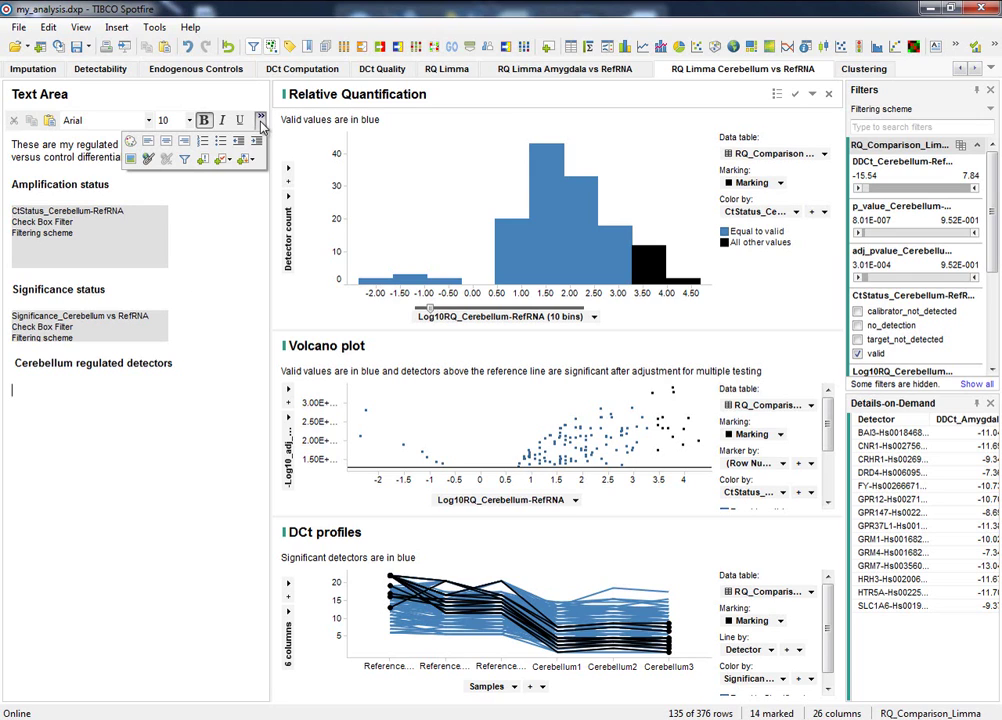
click(204, 162)
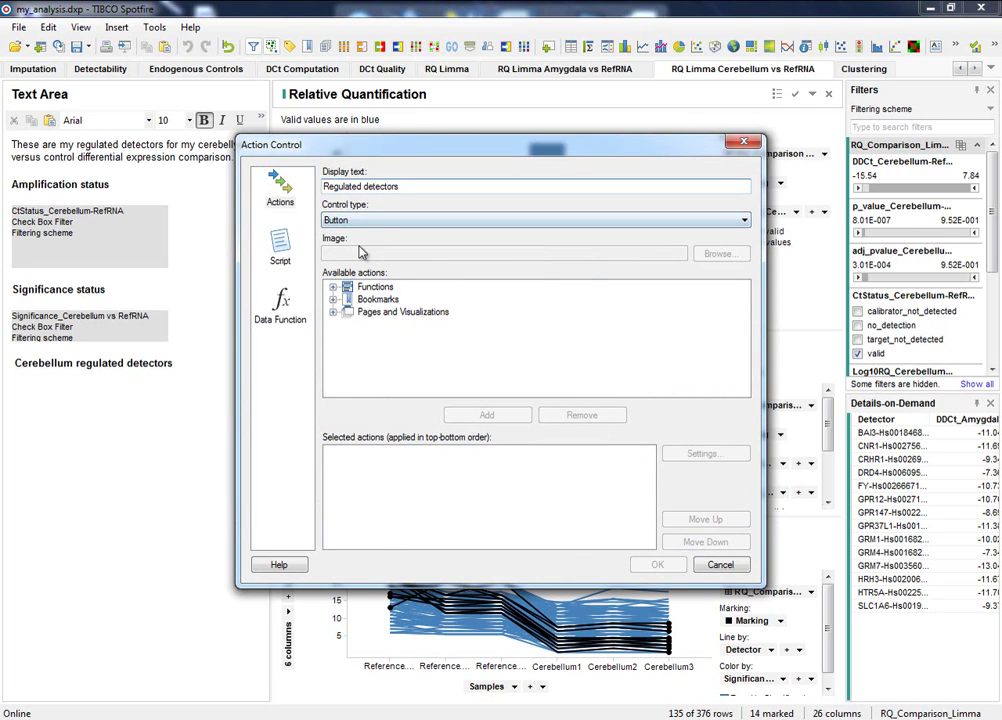
click(370, 302)
double_click(372, 301)
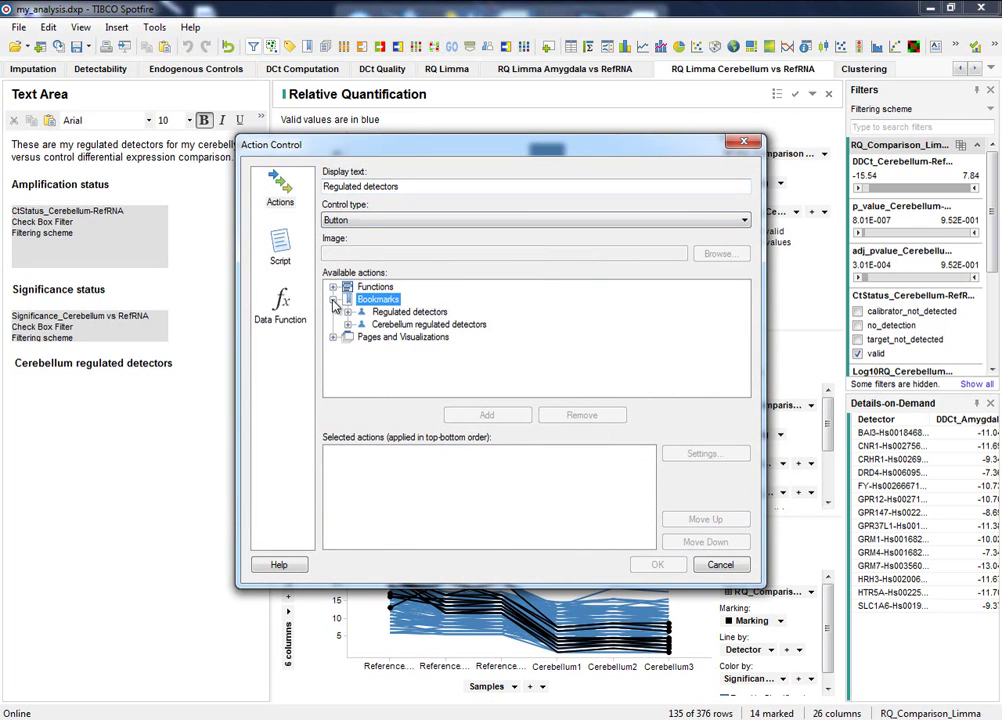
click(383, 313)
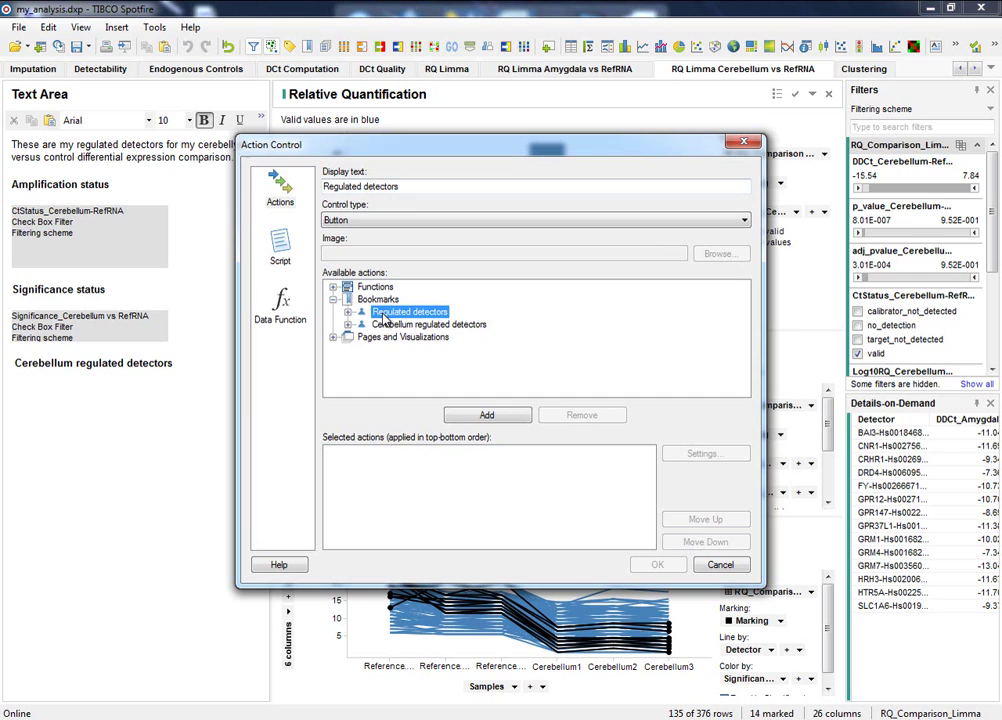
click(486, 415)
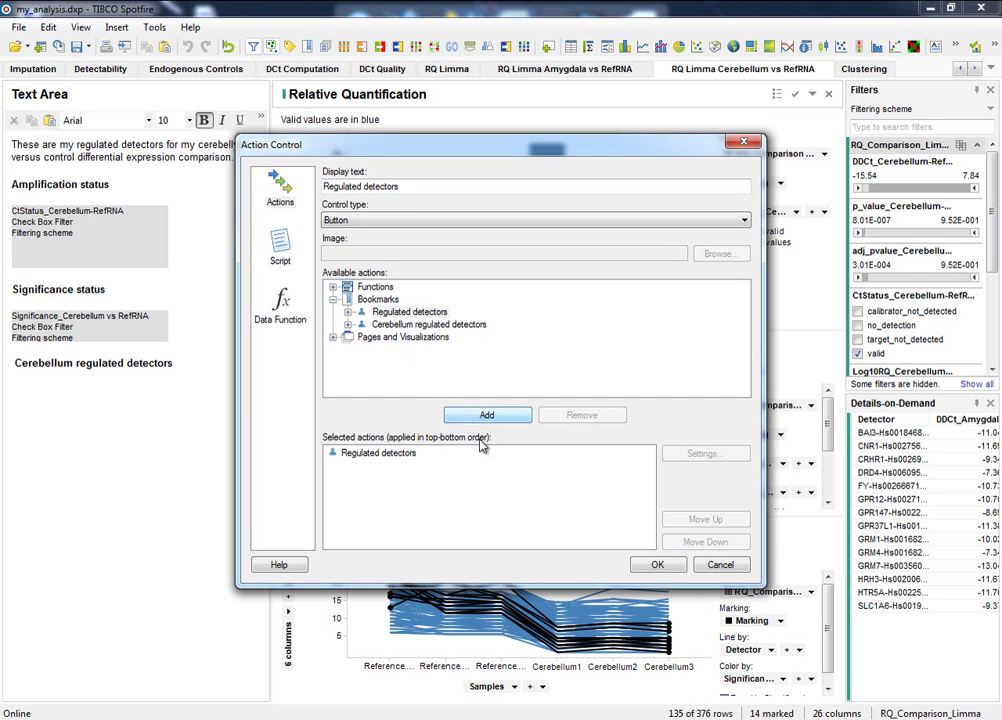
click(650, 564)
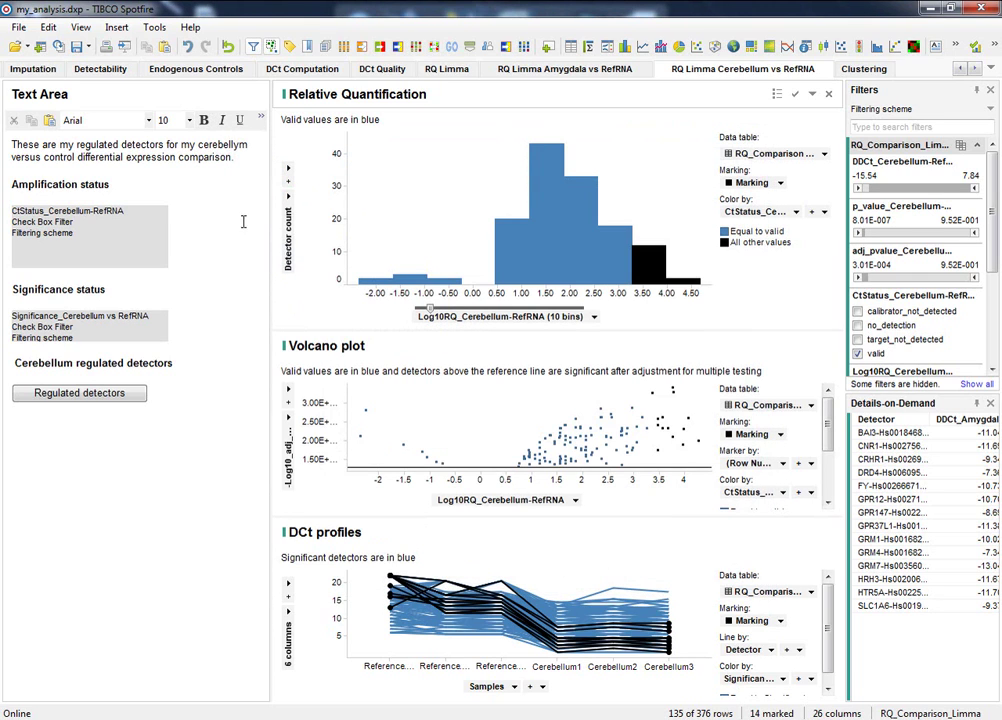
click(204, 95)
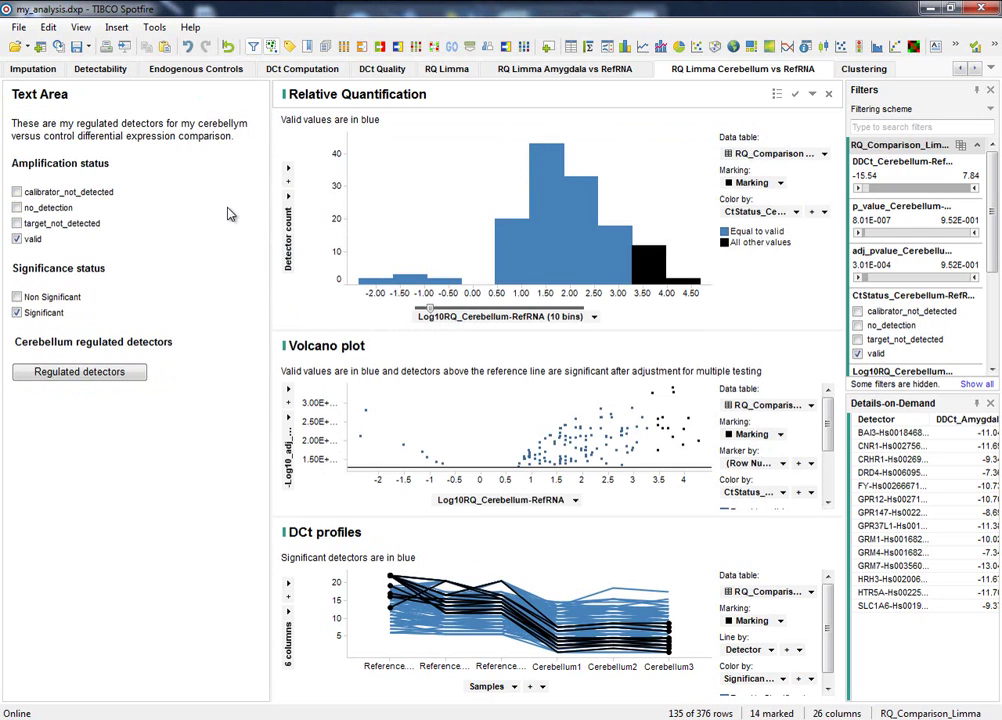
Test the Regulated detectors button after including all amplification and significance statuses and limiting the adjusted p-value filter to a maximum of 3.89E-001.
click(17, 224)
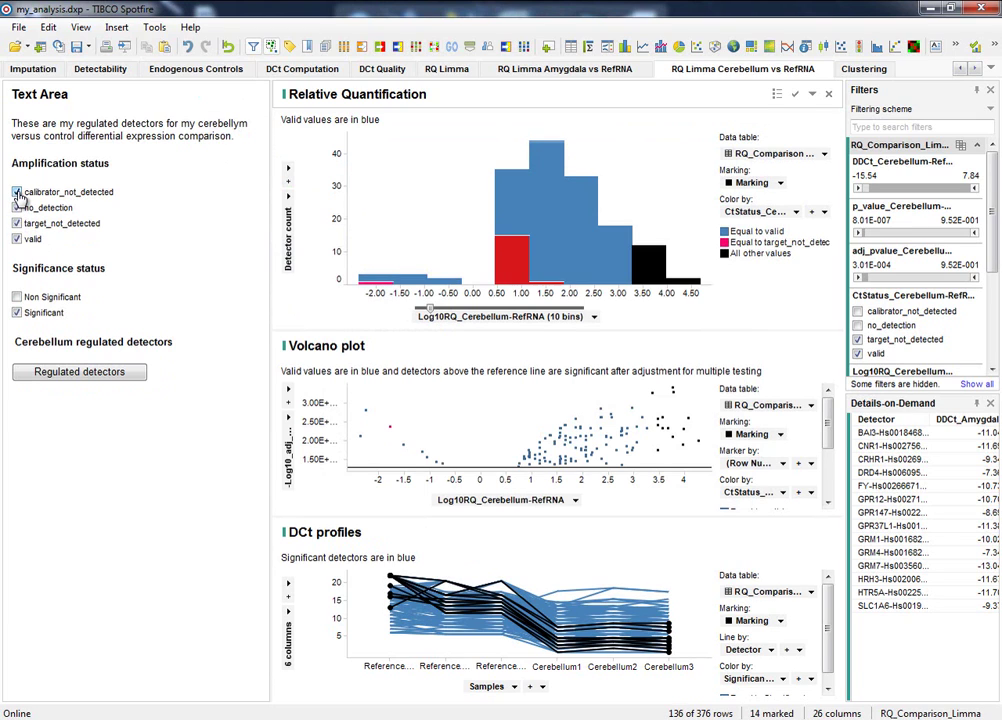
click(16, 207)
click(16, 192)
click(16, 297)
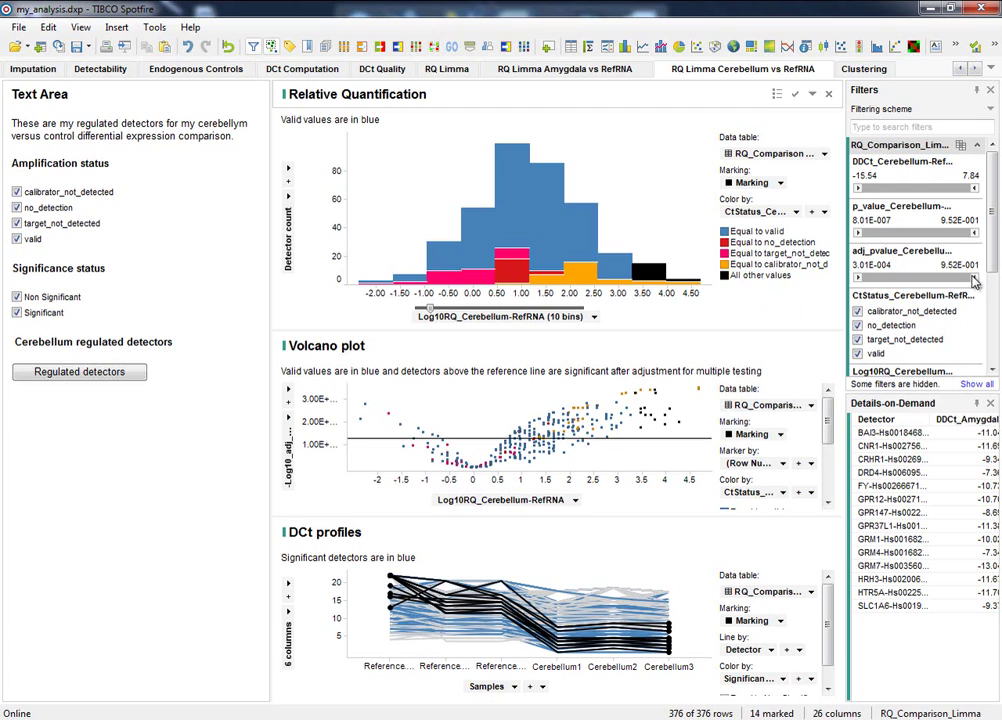
drag(973, 279, 911, 283)
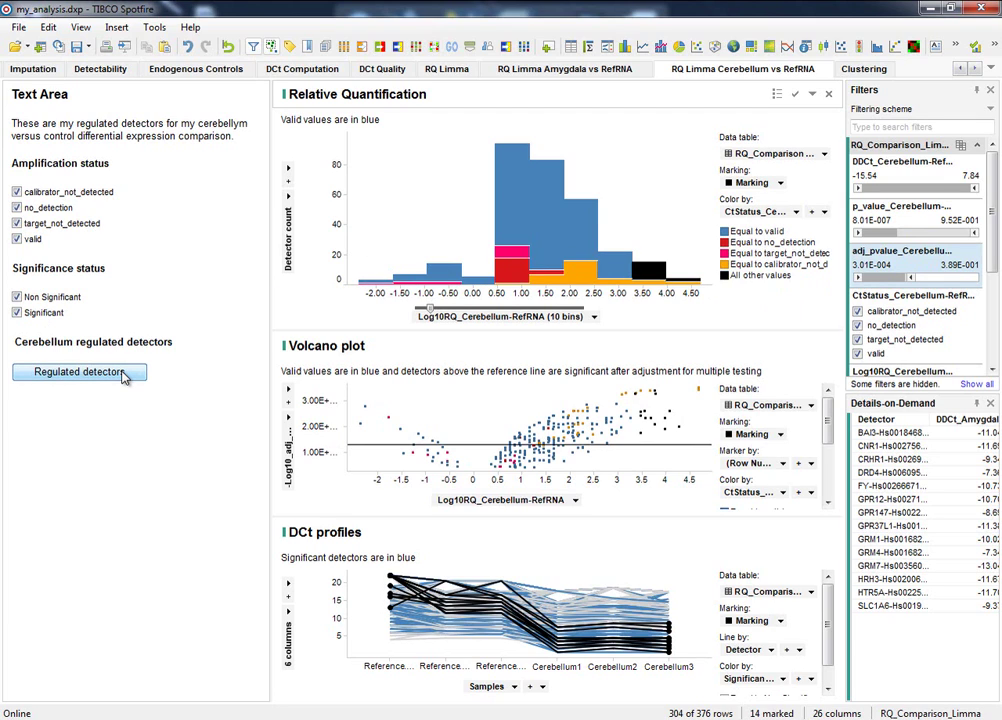
click(120, 373)
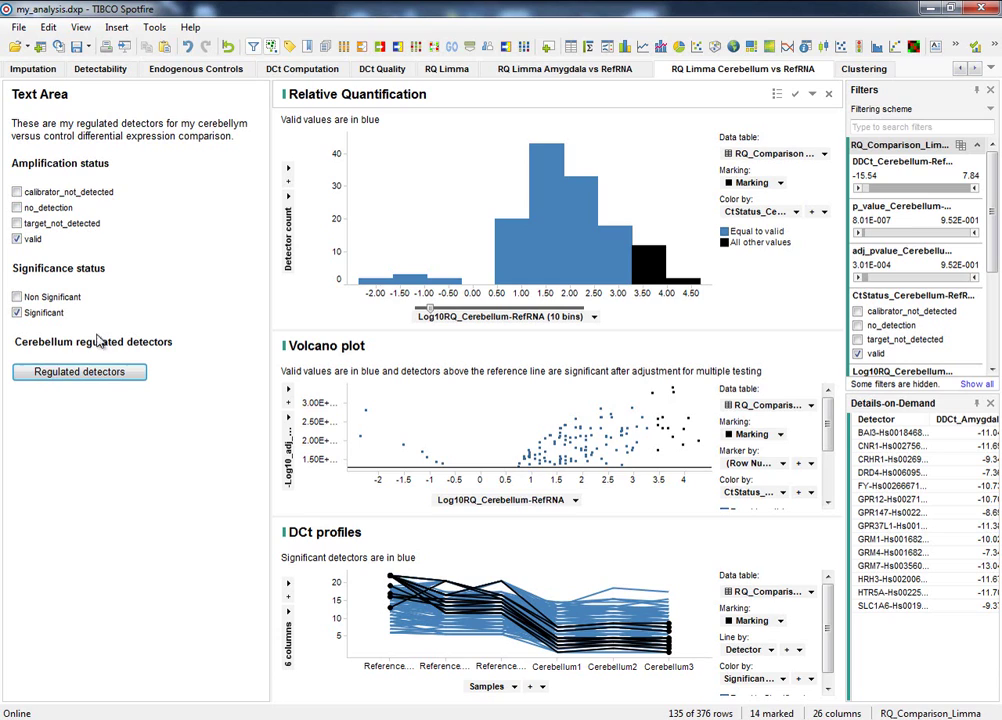
Publish the analysis as a library item named my_analysis.dxp in the demos/IBD library folder.
click(18, 27)
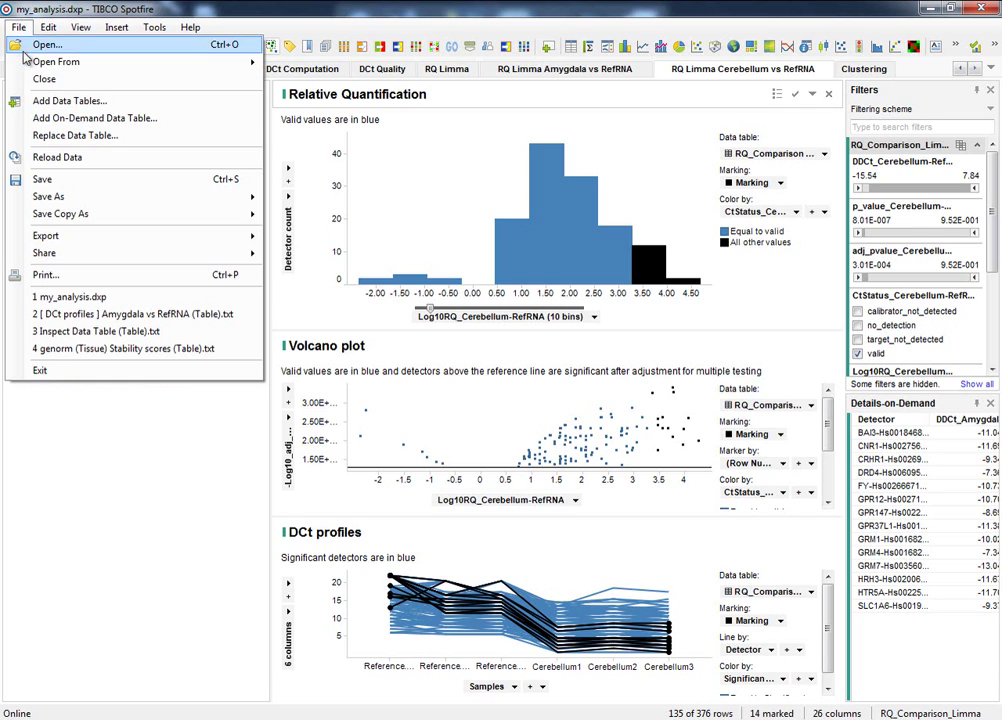
mouse_move(183, 204)
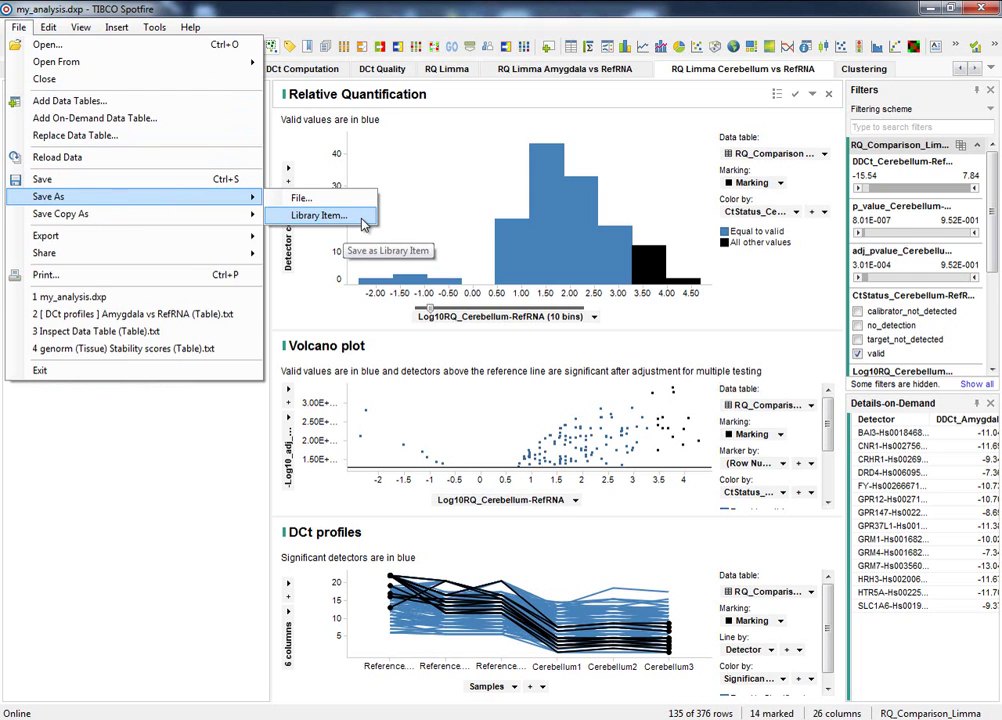
click(318, 215)
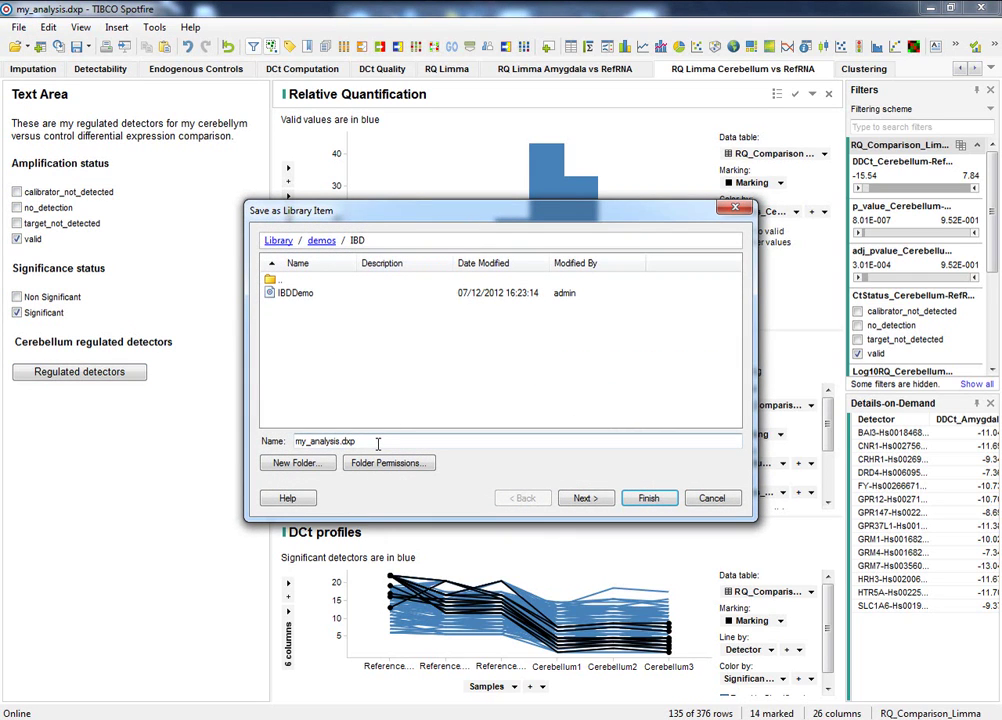
drag(376, 441, 258, 450)
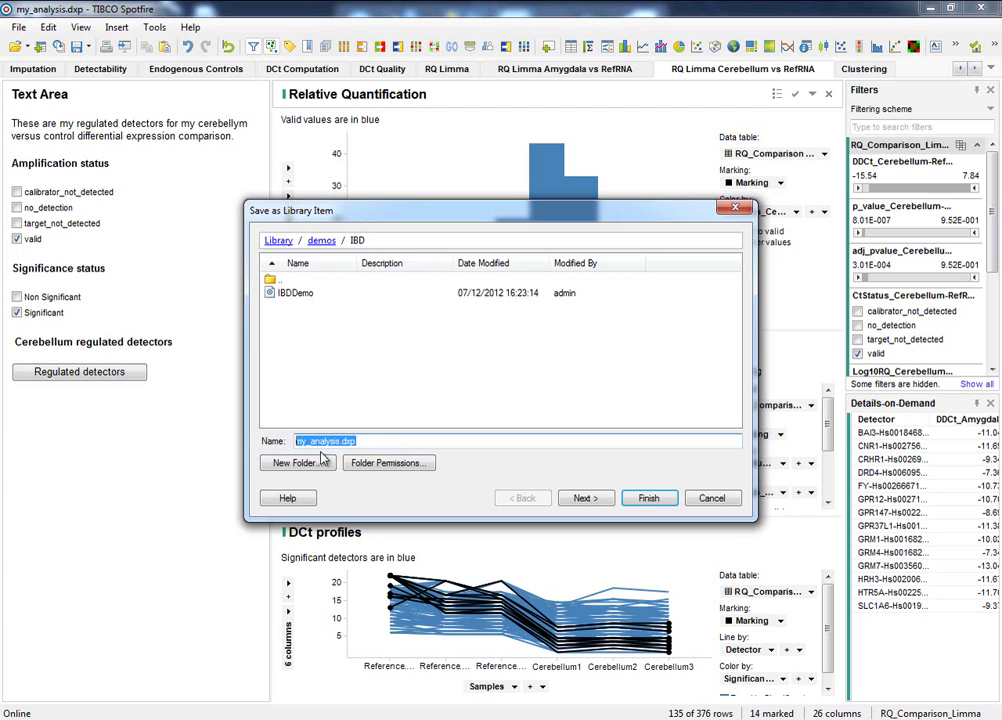
click(646, 500)
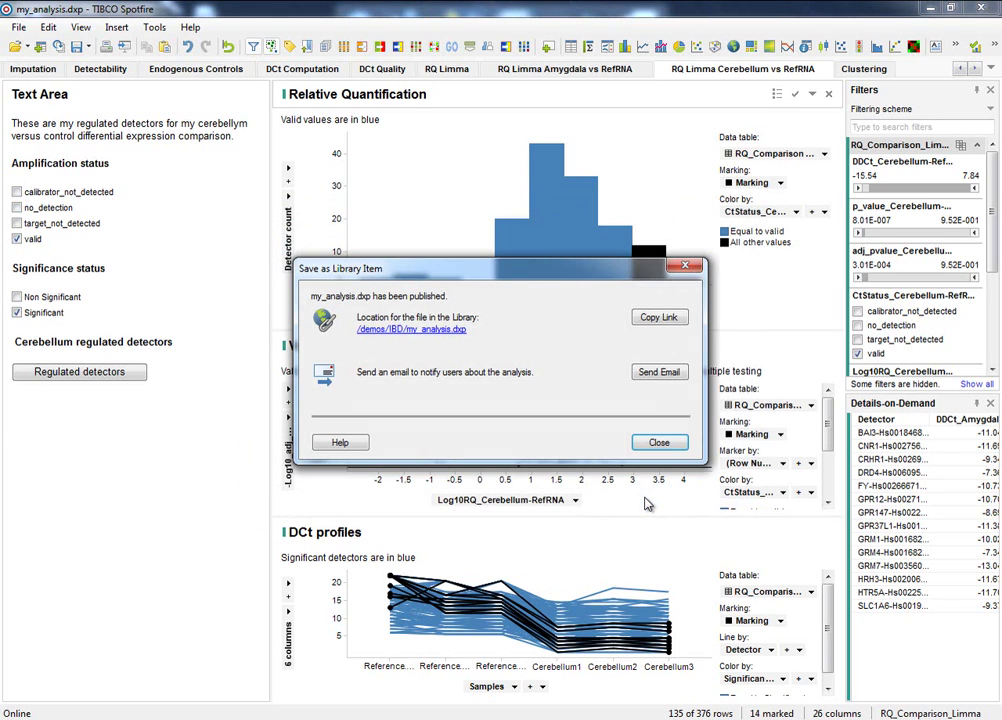
click(659, 443)
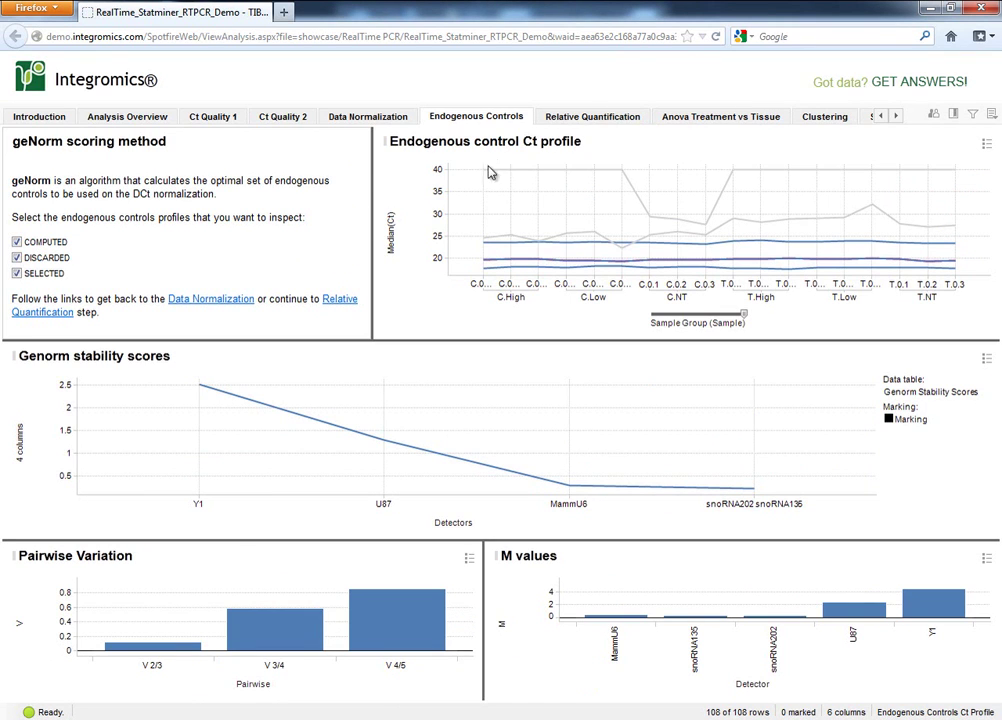
In the Spotfire web analysis in Firefox, open the Relative Quantification page and include all amplification statuses and Non Significant detectors in its filters.
click(577, 118)
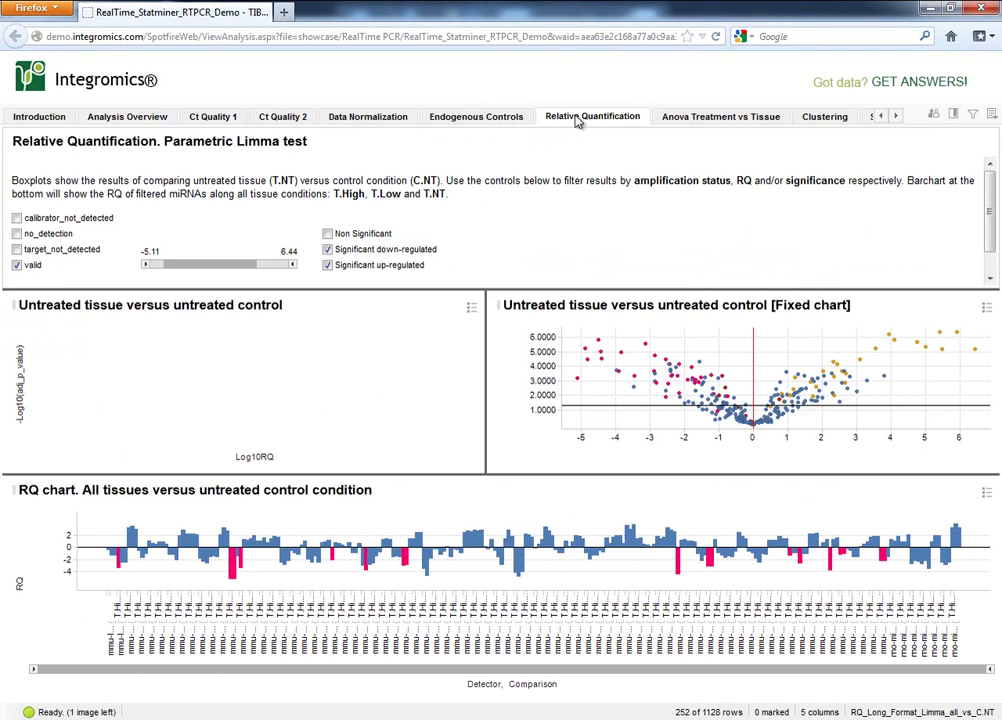
click(328, 234)
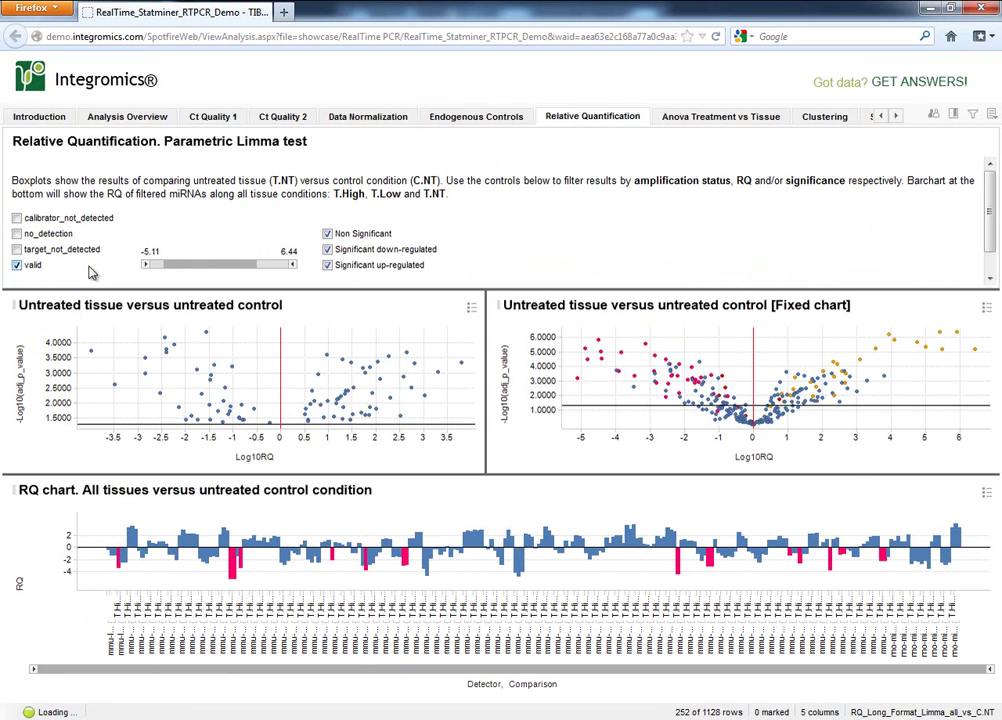
click(16, 233)
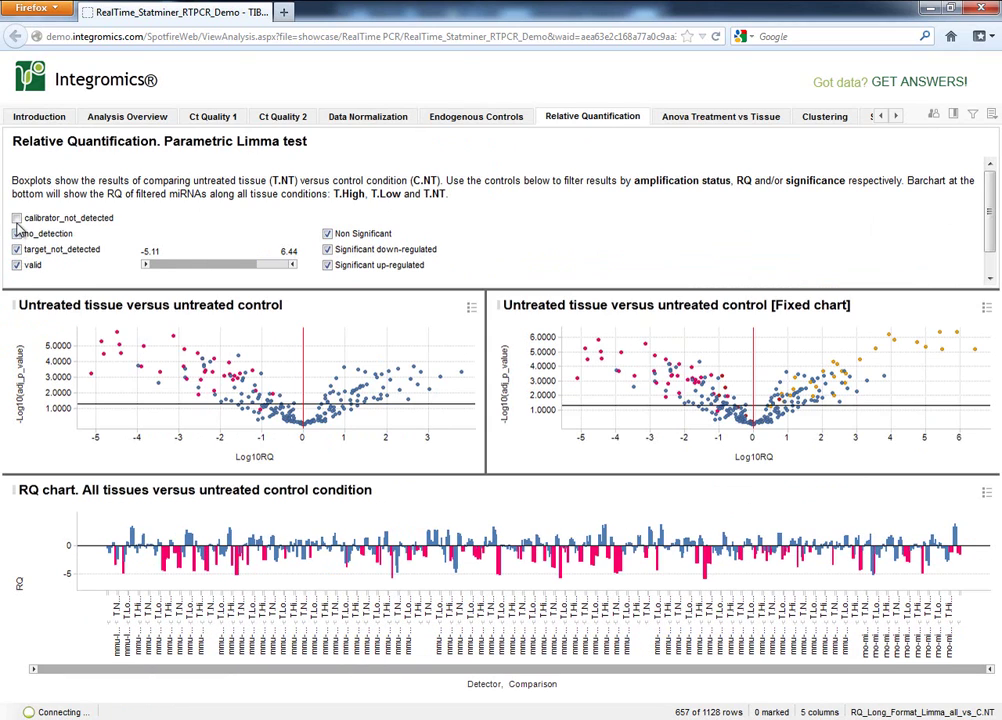
click(16, 218)
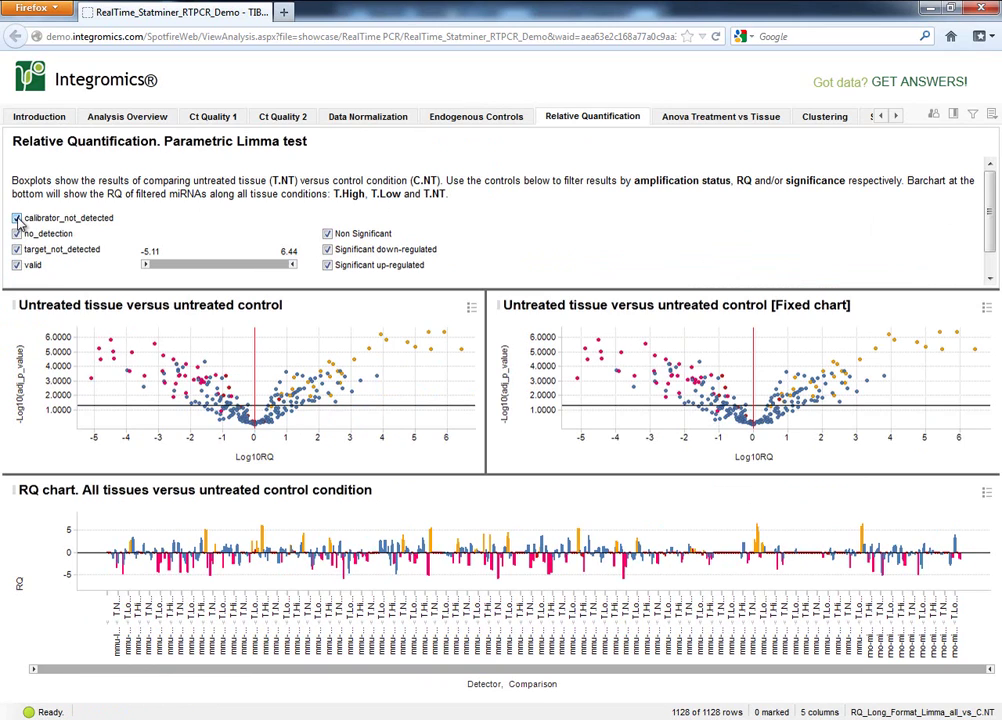